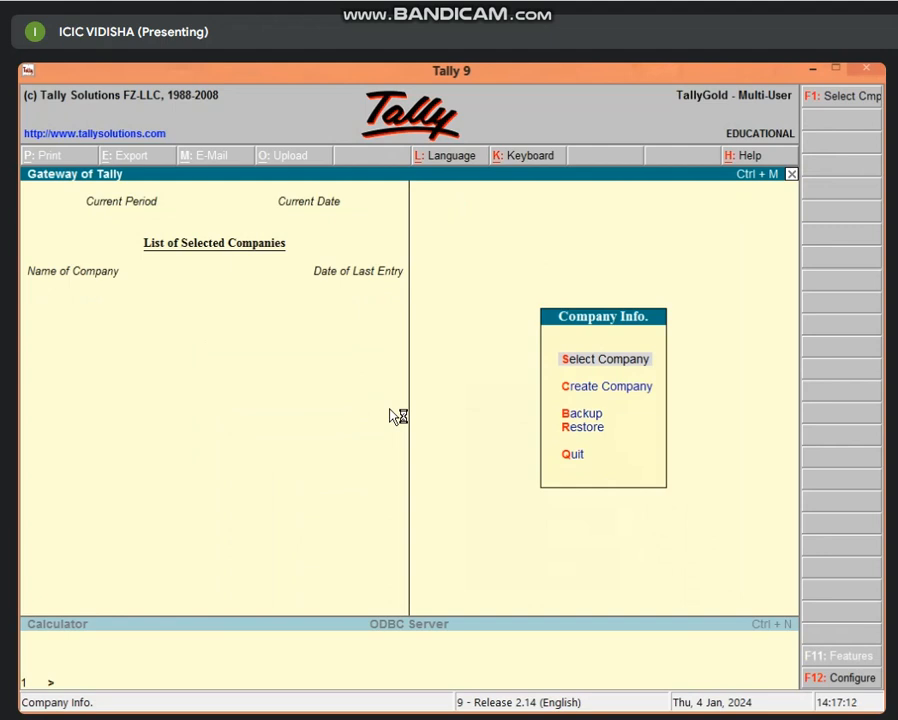
Start creating a company named MAHAKAL TRADERS 2 and keep the same mailing name
text(cMAHAK)
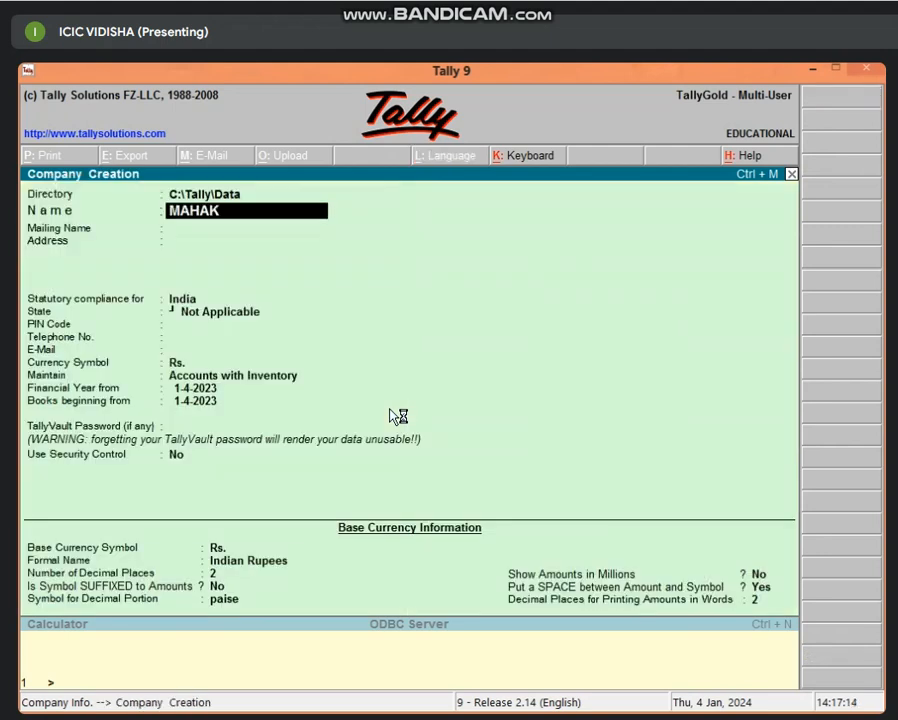
text(AL TRADERS)
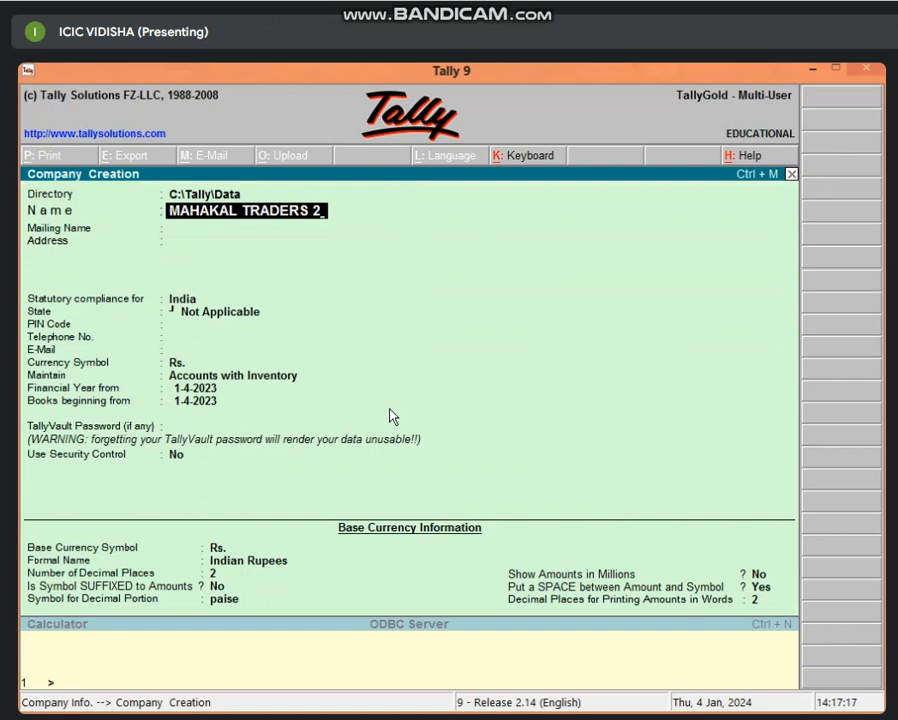
text( 2)
key(Return)
key(Return)
Fill in the company's address, keep India for statutory compliance and set the state to Madhya Pradesh
text(VI)
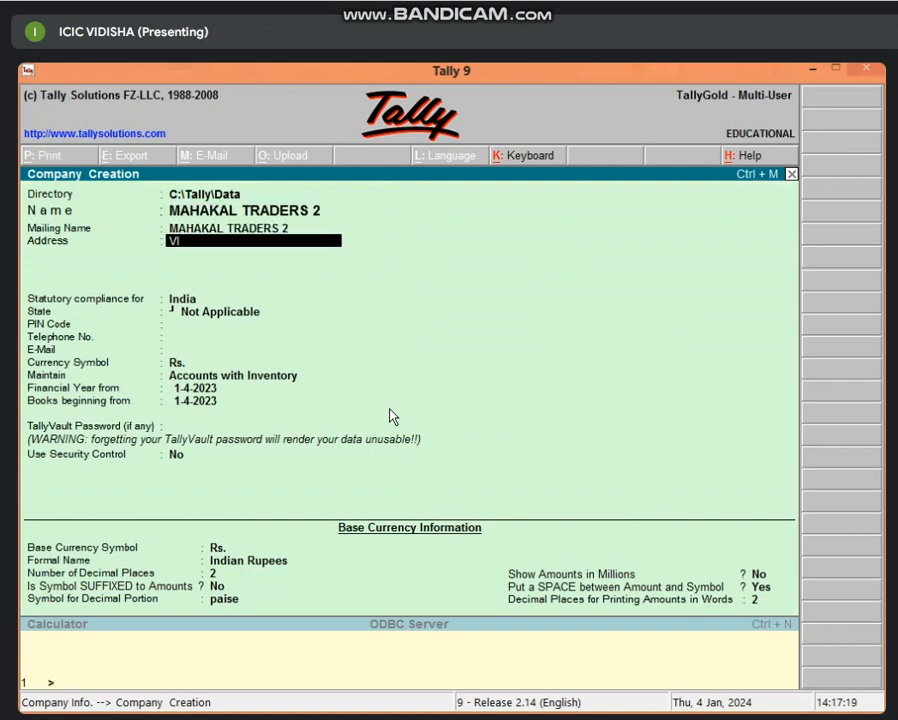
text(DISH)
key(Return)
key(Return)
key(Return)
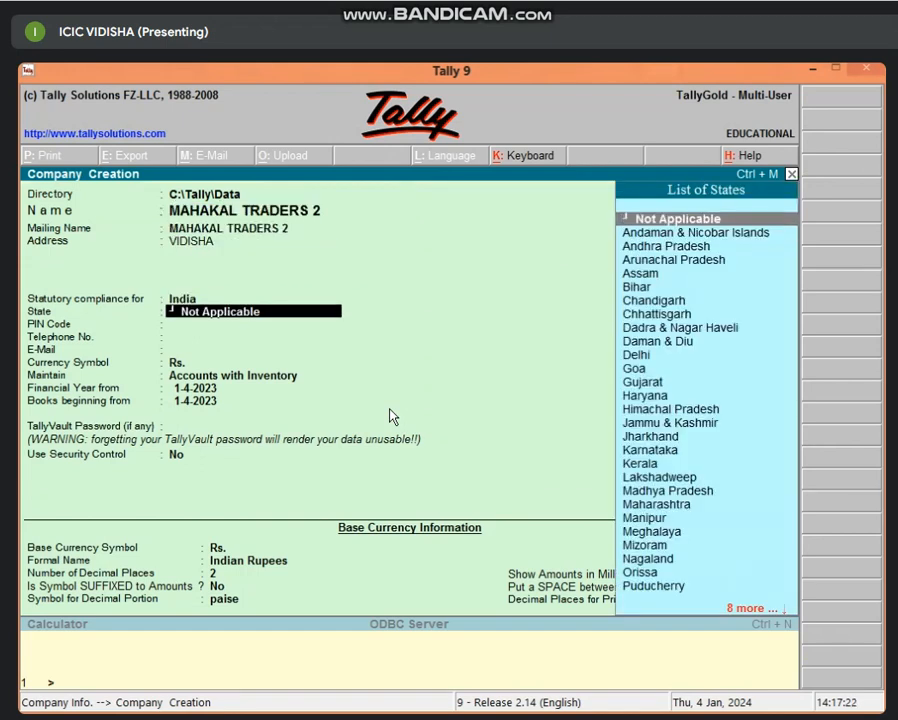
text(MAD)
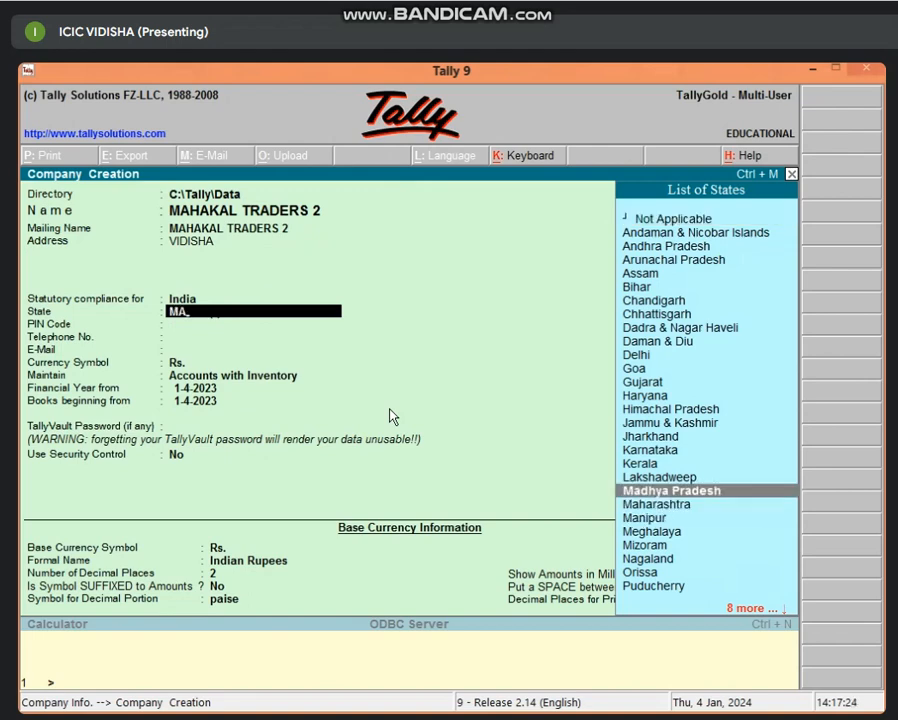
key(Return)
Enter the company's postal PIN code and telephone number
text(4640)
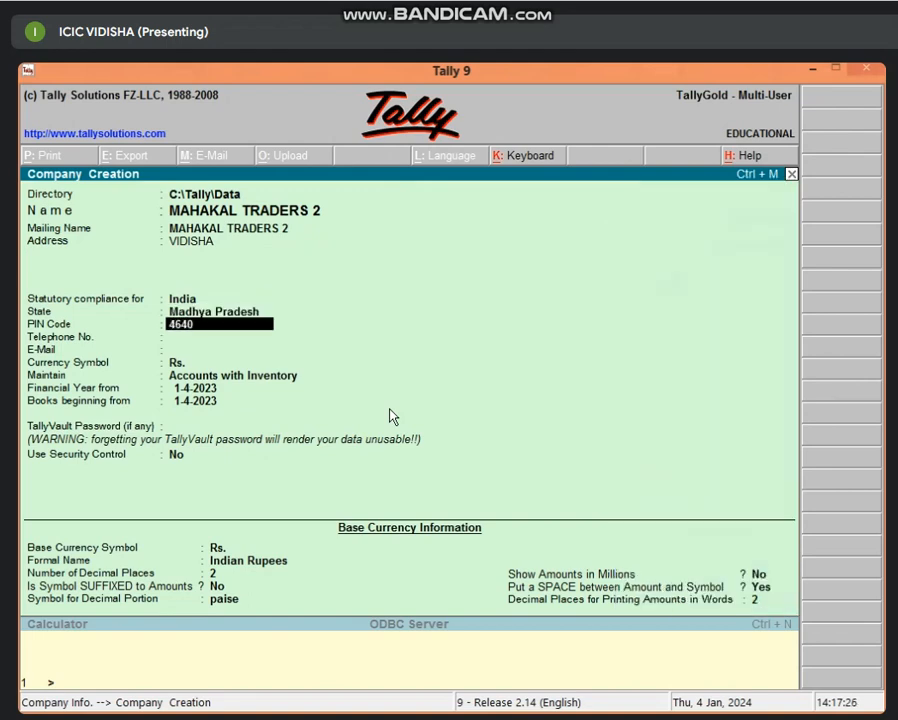
text(01)
key(Return)
text(12)
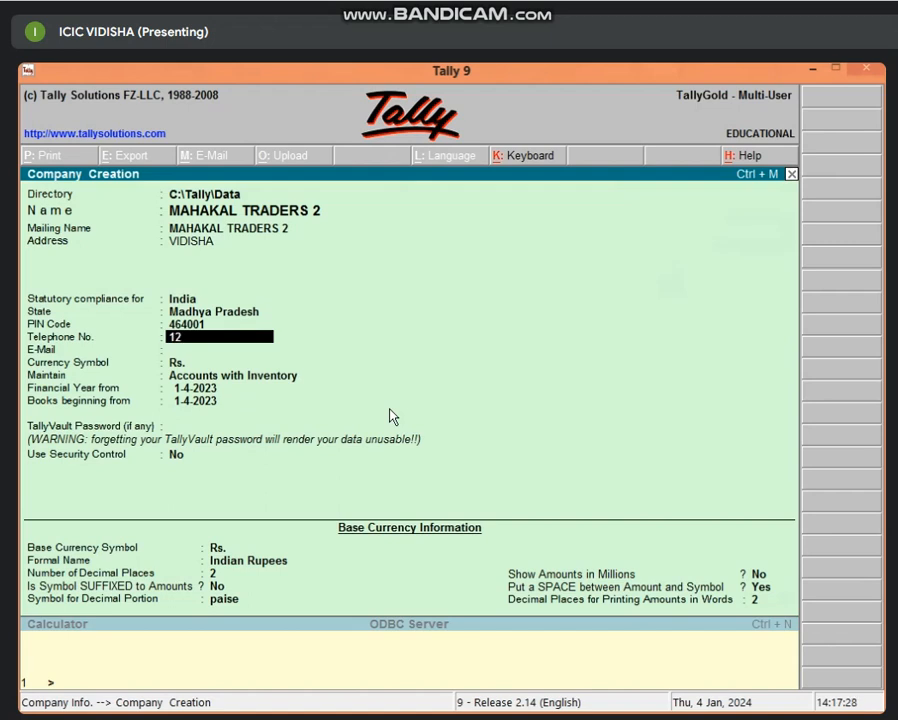
text(36547896)
key(Return)
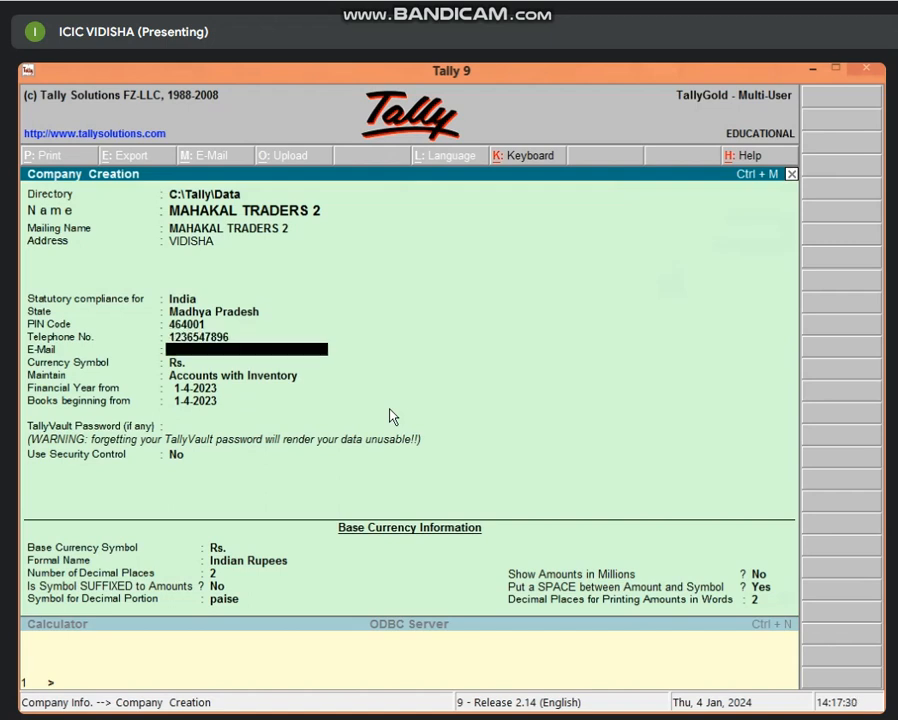
Leave the e-mail empty, keep the remaining company defaults and save the new company
key(Return)
key(Return)
key(Return)
key(Return)
key(ctrl+a)
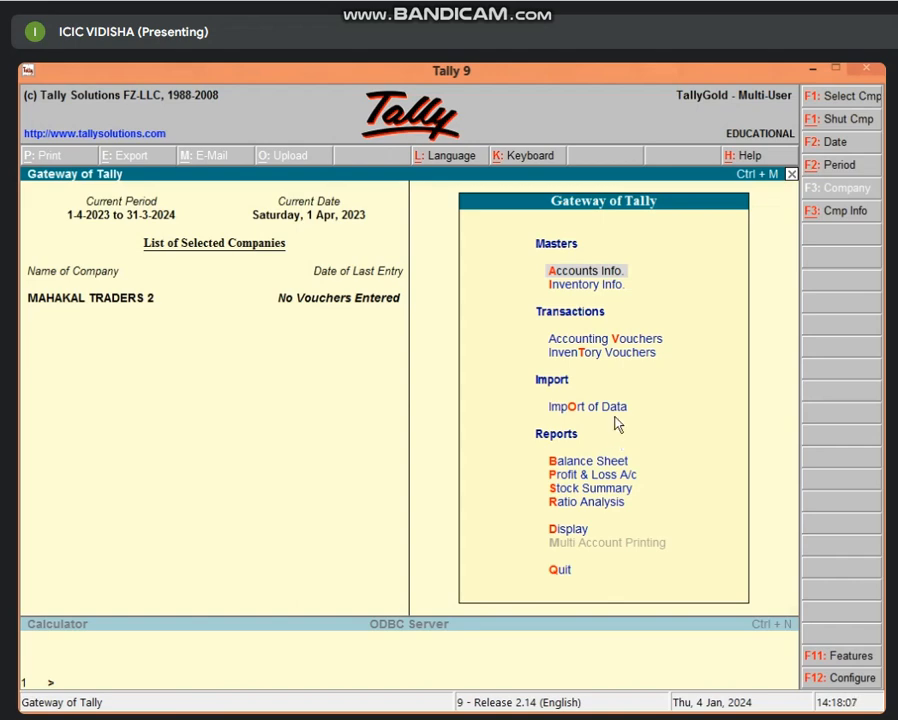
Switch to Excel 2013 and open the recent DEP CALCULATION workbook stored on drive H
click(813, 70)
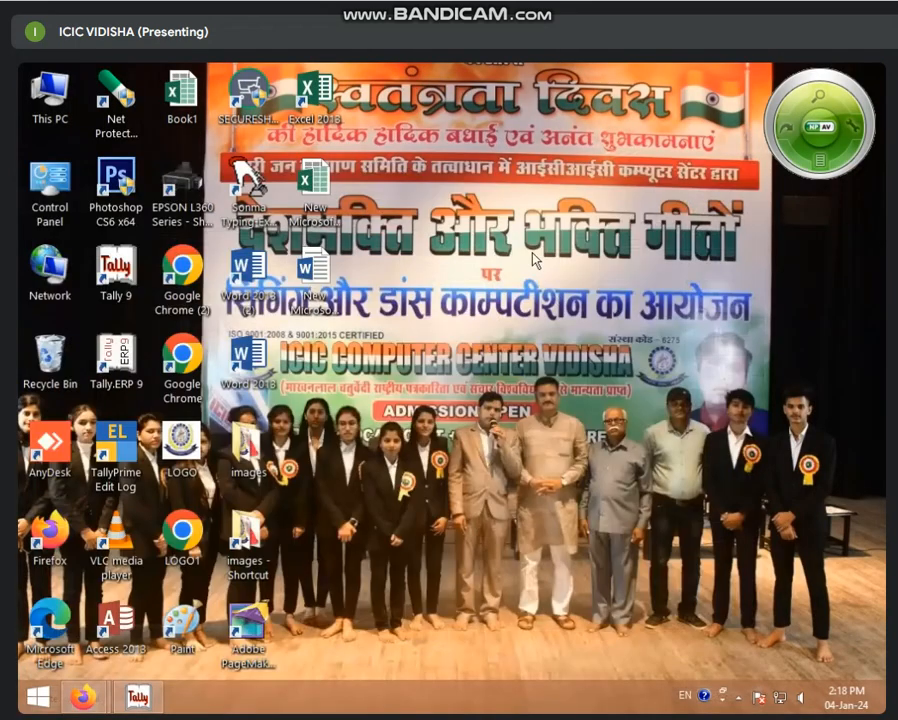
right_click(533, 257)
right_click(470, 257)
click(502, 305)
double_click(314, 90)
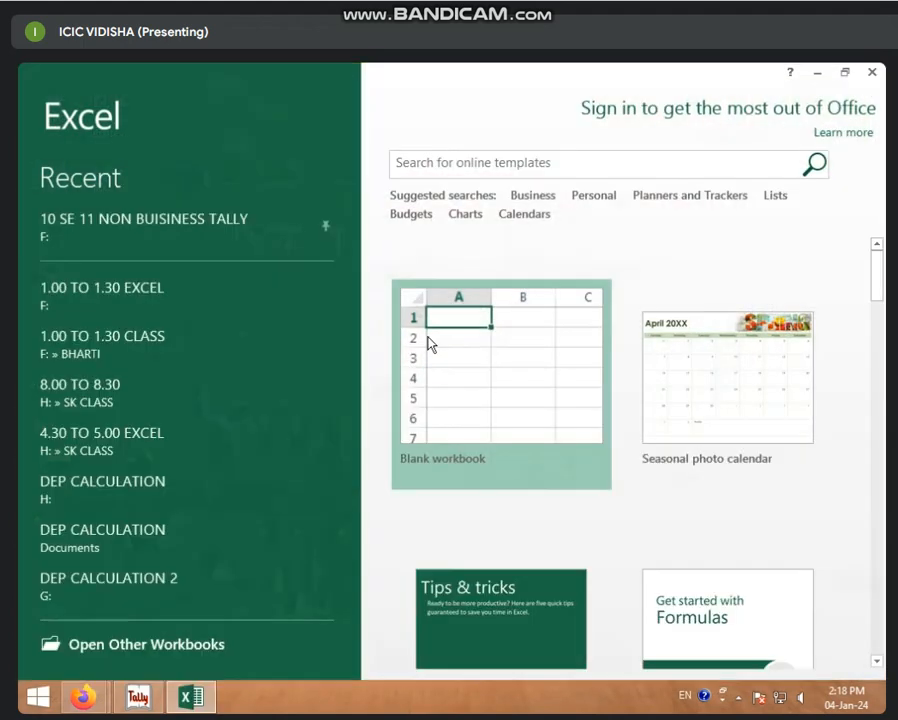
click(427, 341)
click(50, 96)
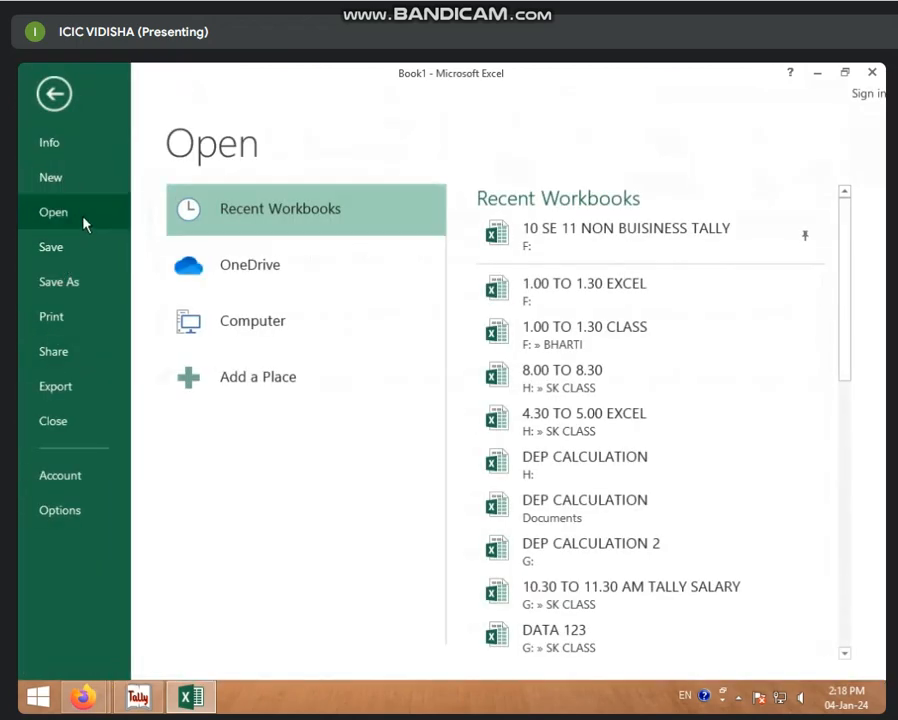
click(577, 476)
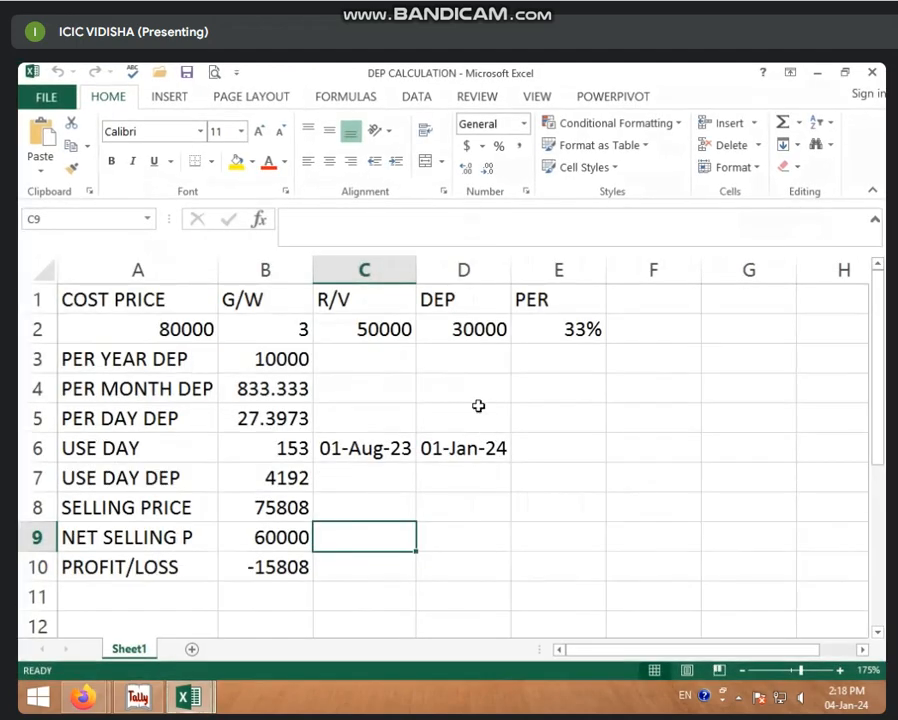
Clear the old figures in A2:E2 and B3:B10 and the dates in C6:D6, keeping the labels
drag(106, 322, 583, 329)
key(Delete)
drag(290, 354, 277, 572)
key(Delete)
drag(350, 448, 510, 446)
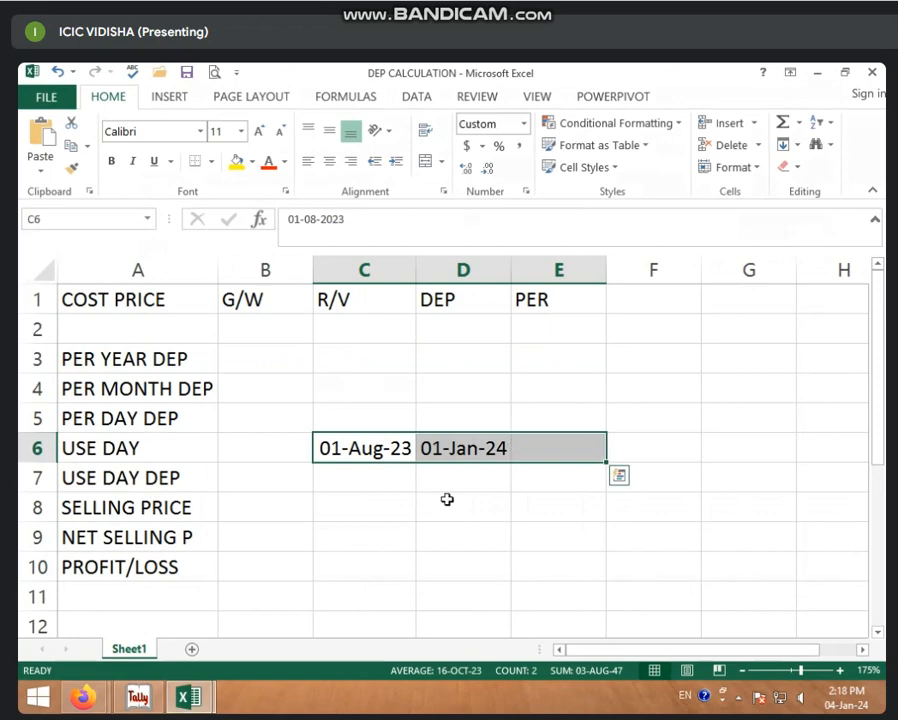
click(446, 500)
drag(360, 446, 456, 448)
key(Delete)
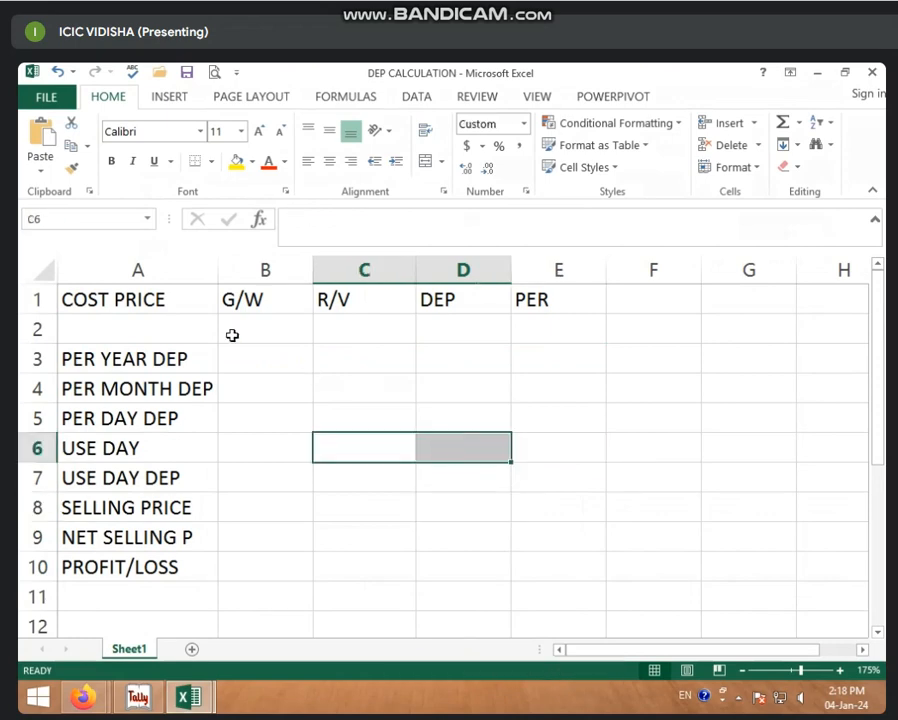
Enter a cost price of 90000 in A2, a G/W of 4 in B2 and an R/V of 50000 in C2
click(167, 329)
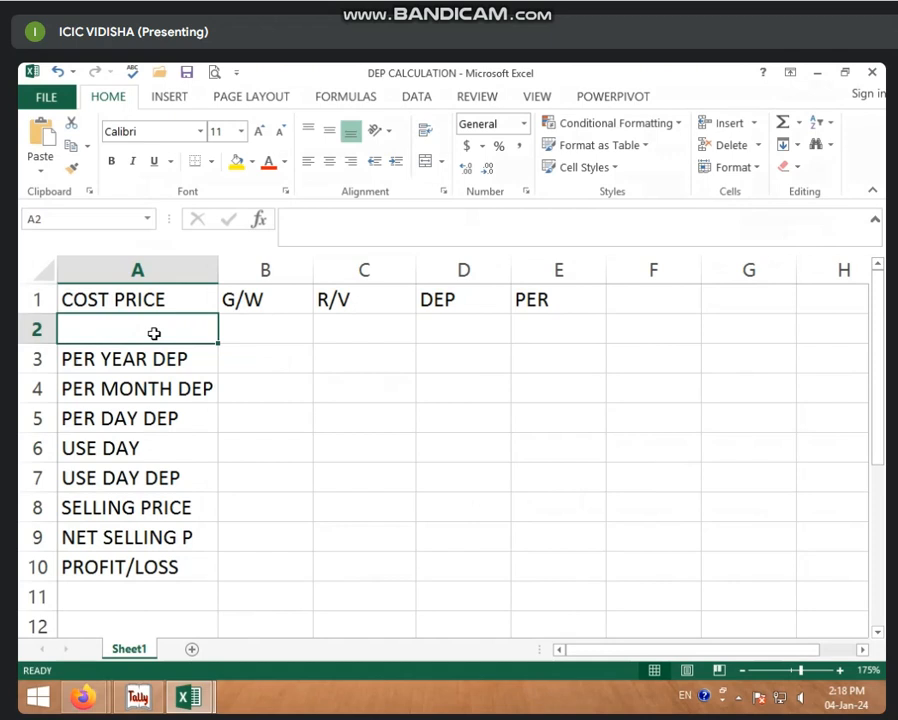
text(90000)
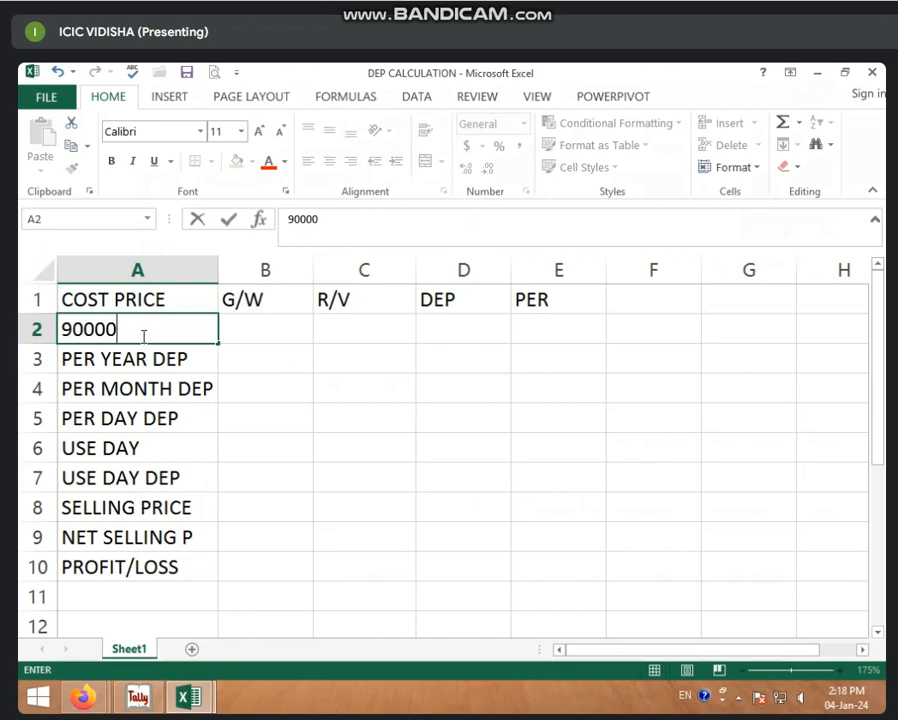
click(243, 326)
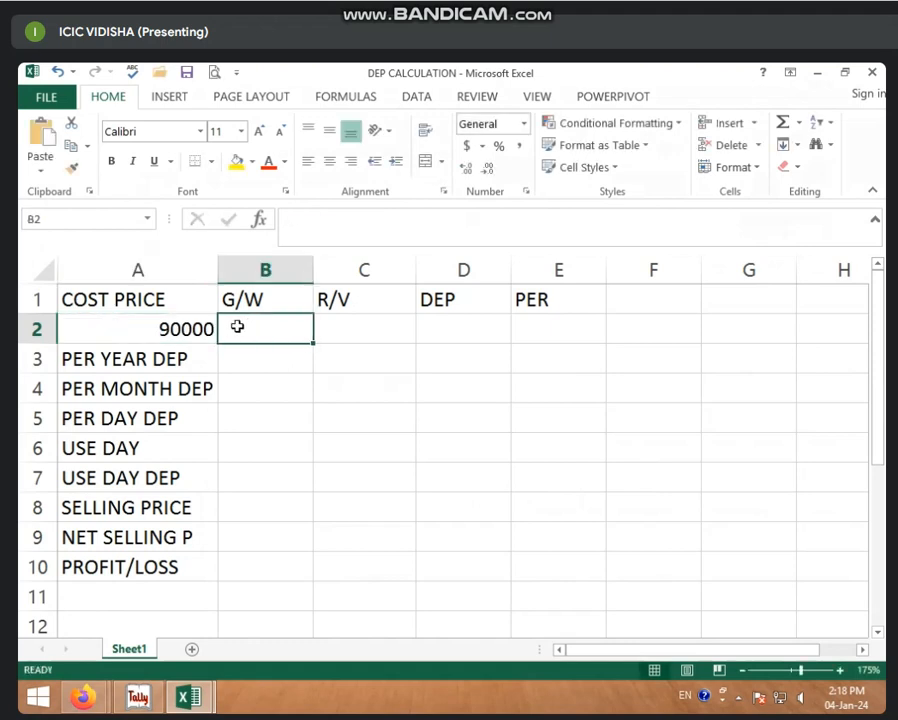
text(4)
key(Tab)
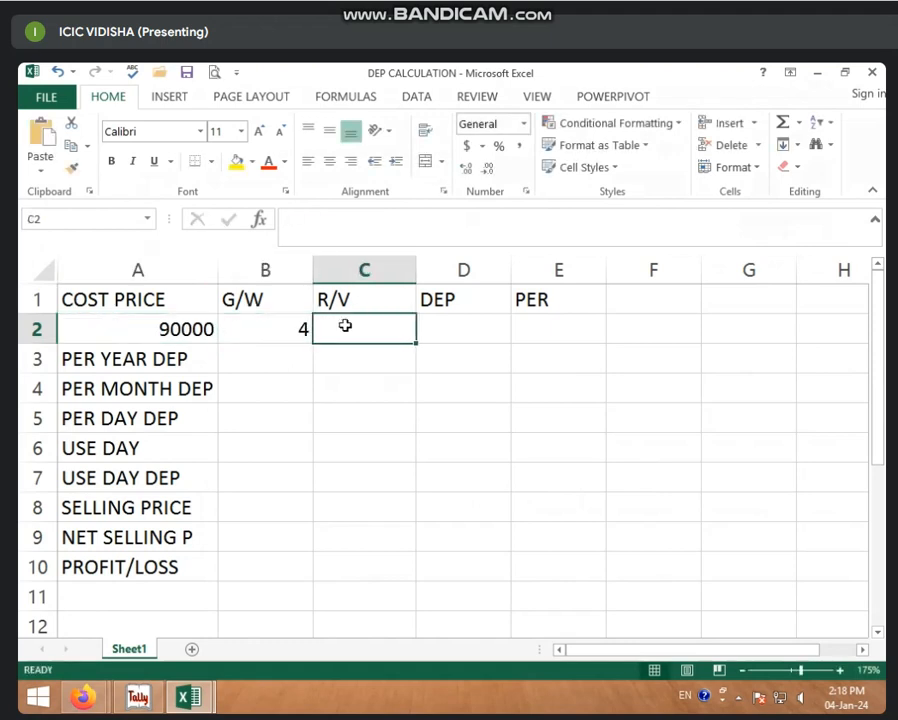
text(50000)
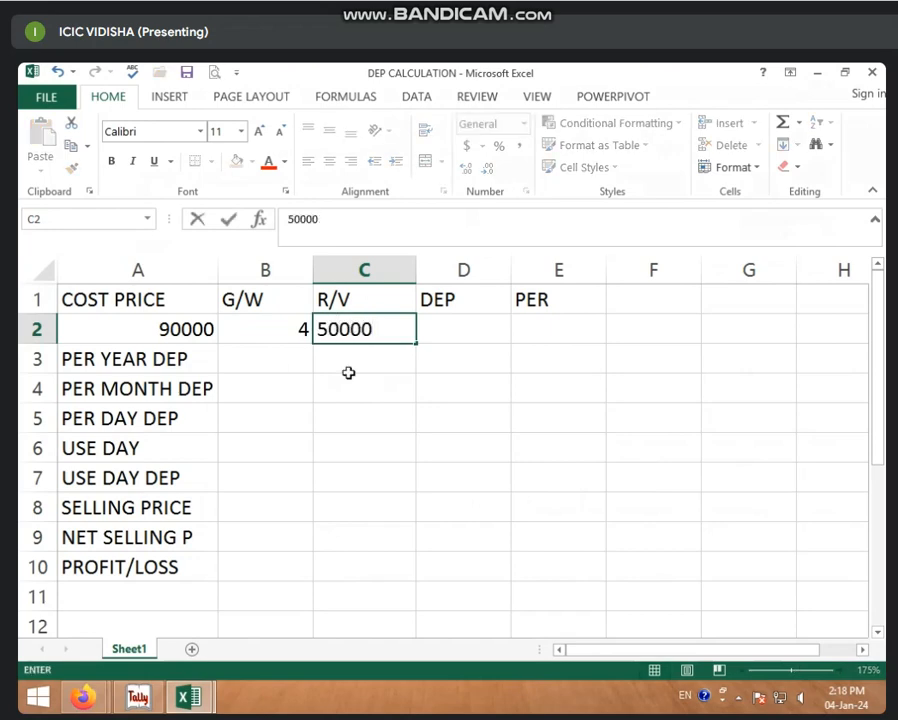
key(Return)
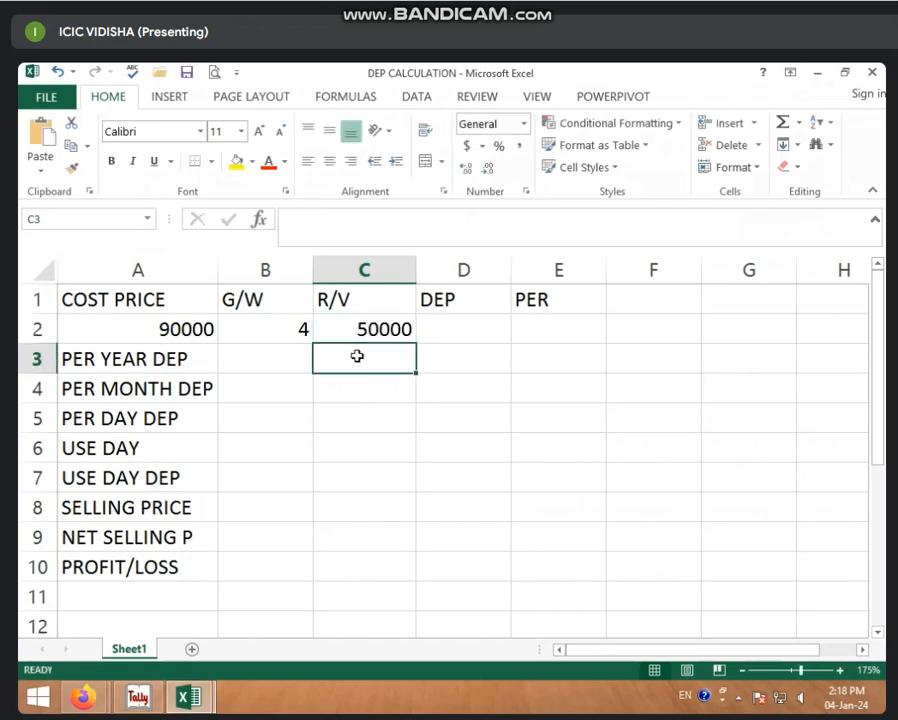
click(155, 332)
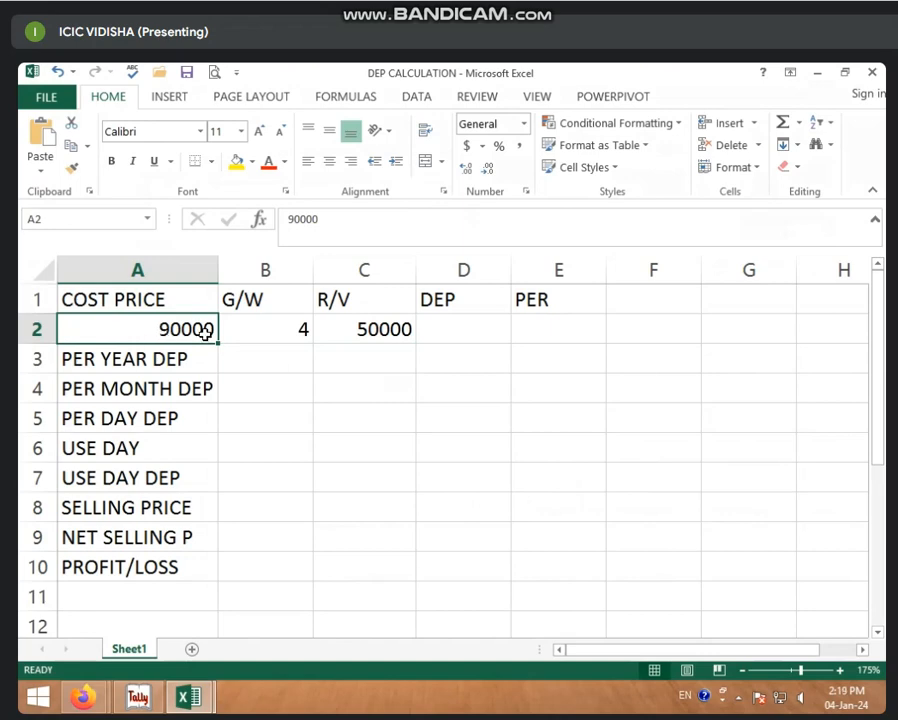
click(256, 335)
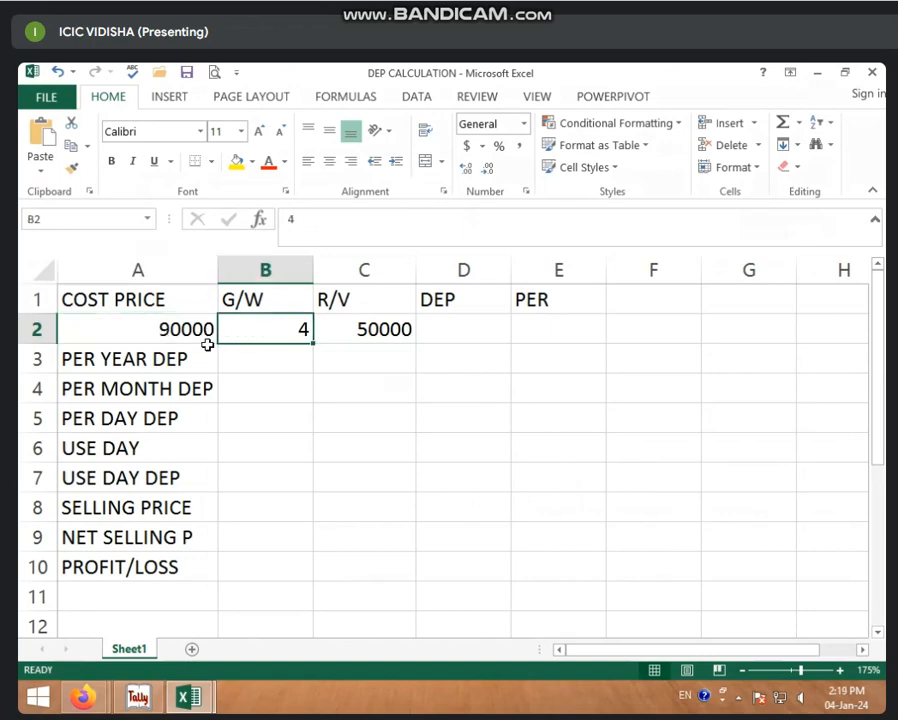
click(343, 337)
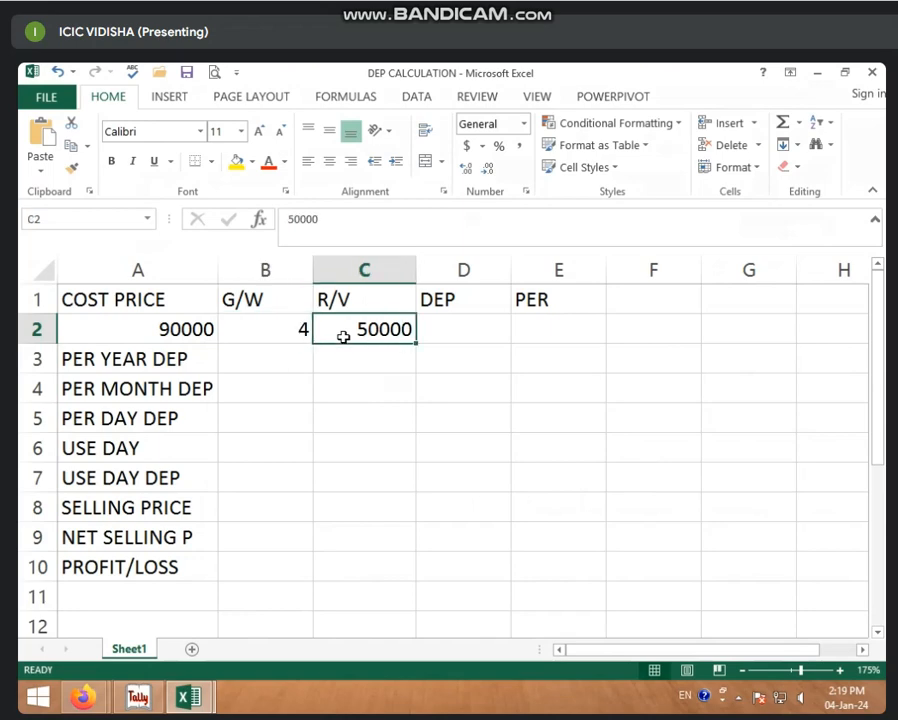
click(248, 325)
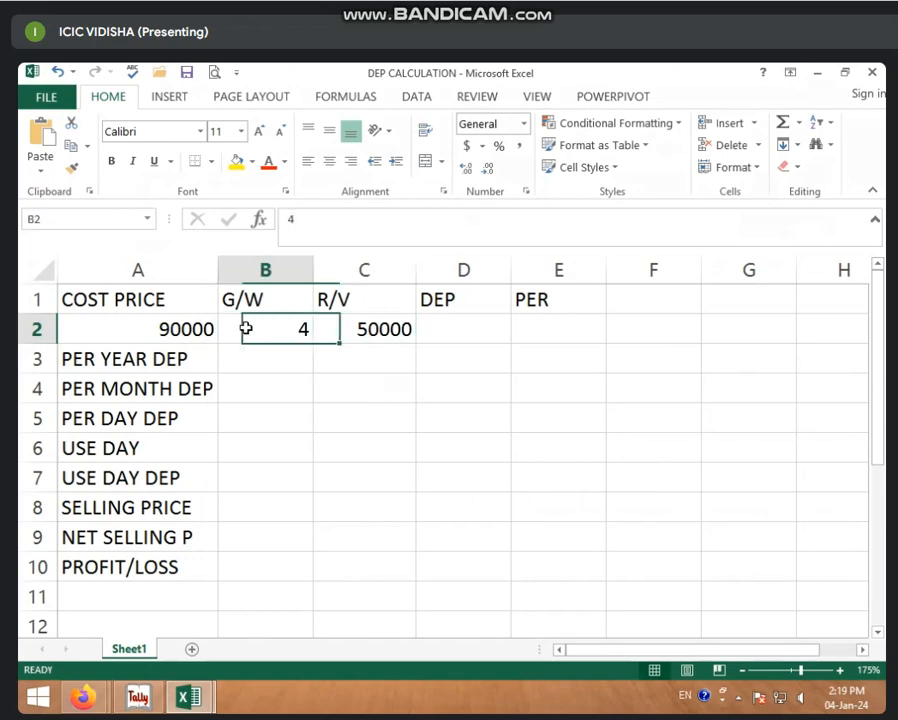
click(350, 325)
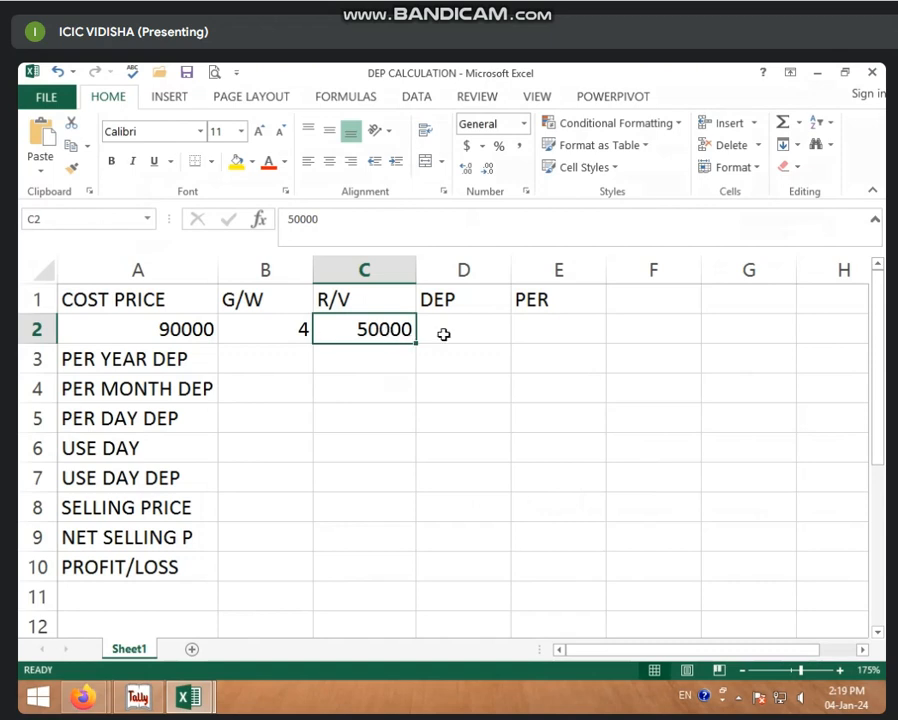
Calculate the depreciation in D2 as cost price minus R/V with the formula =A2-C2
click(440, 334)
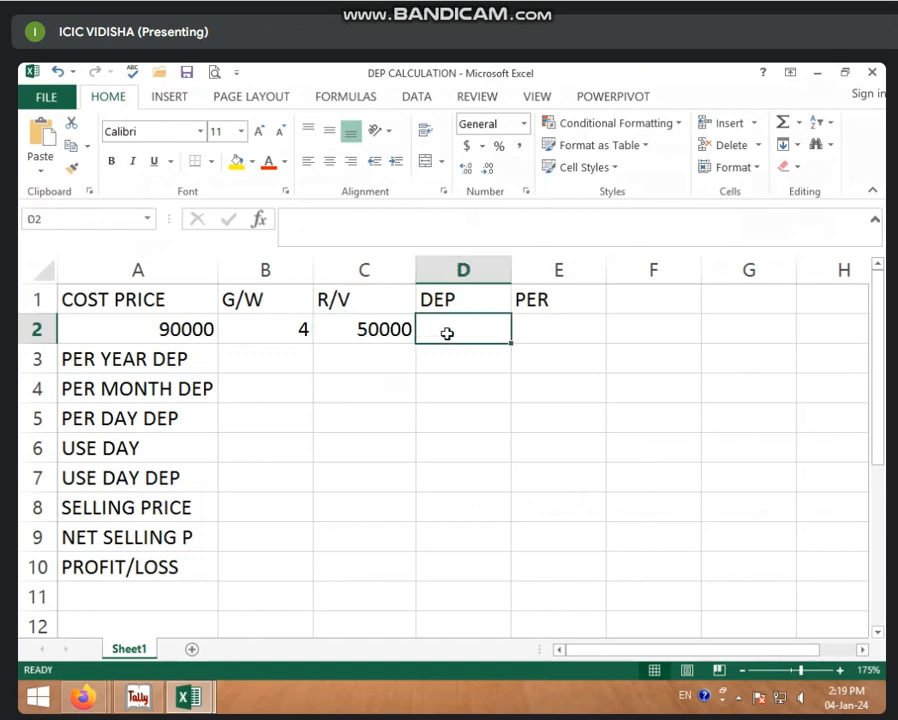
text(=)
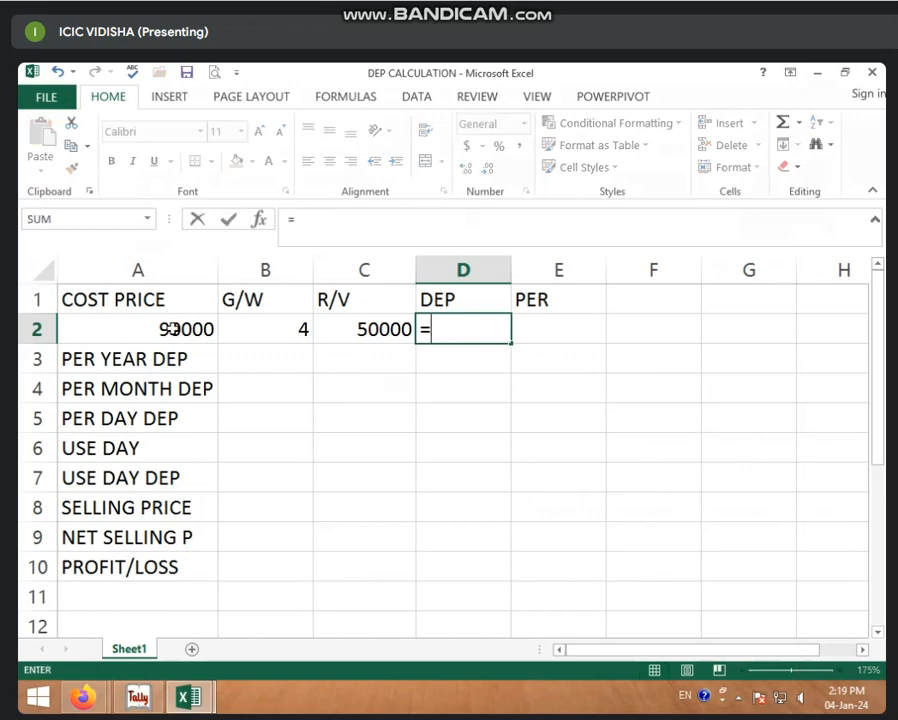
click(172, 328)
text(-)
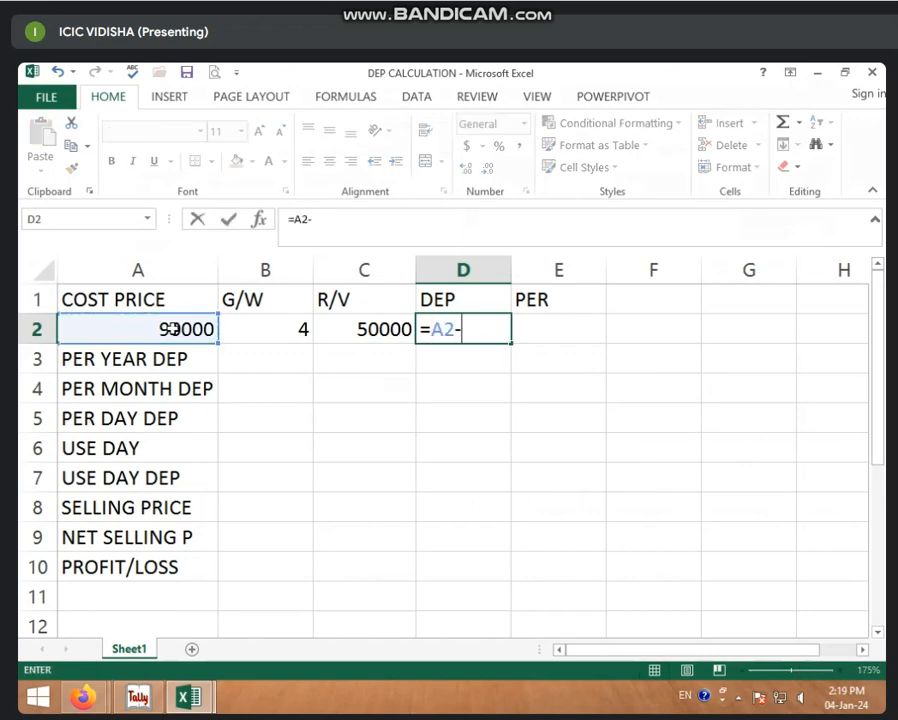
click(369, 329)
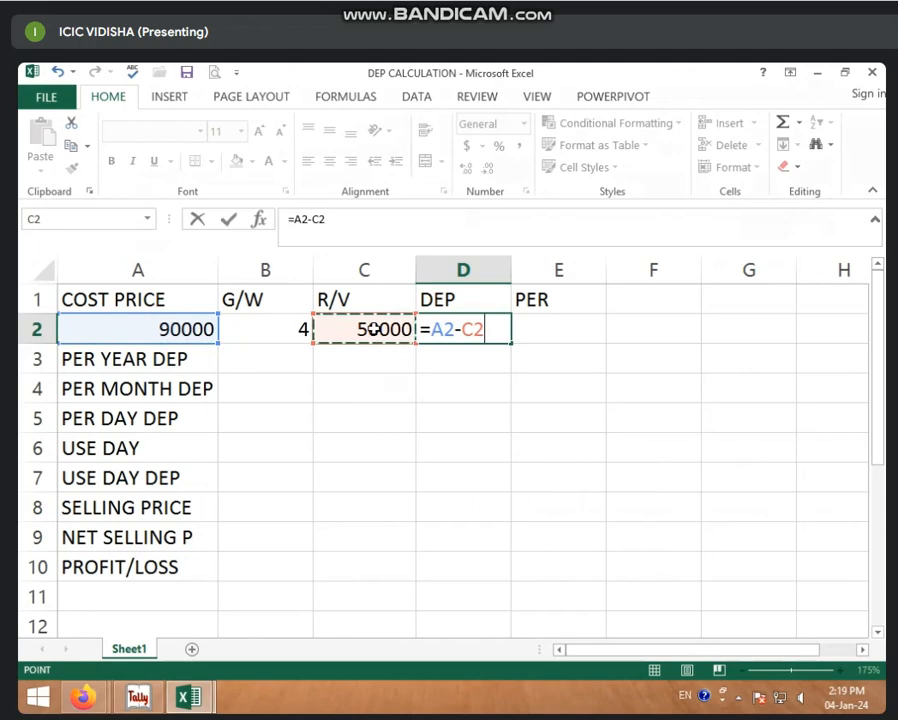
key(Return)
click(458, 329)
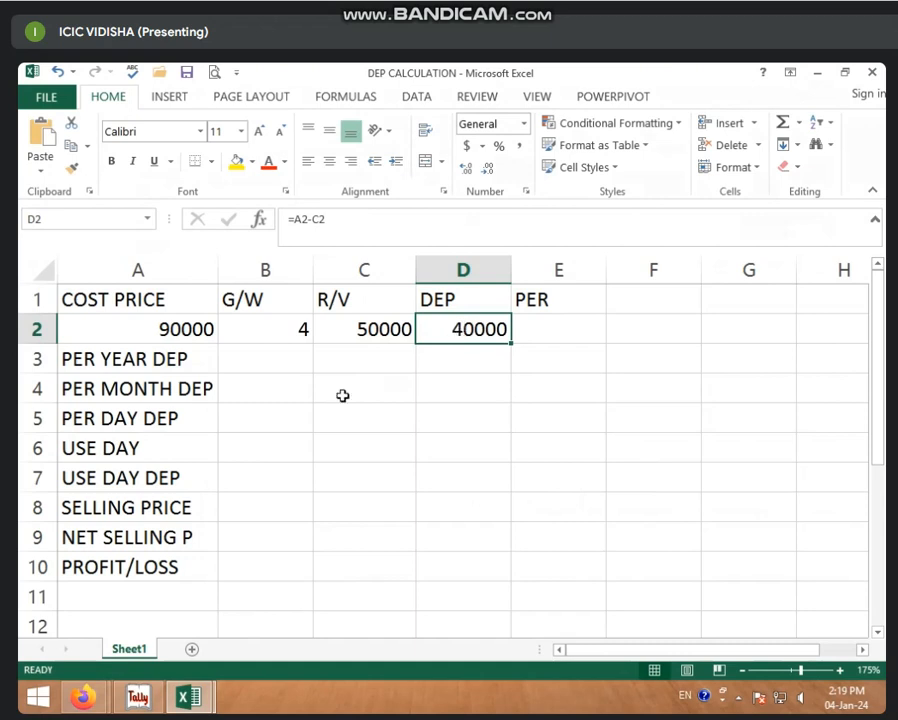
Calculate the per year depreciation in B3 by dividing DEP by G/W with the formula =D2/B2
click(269, 357)
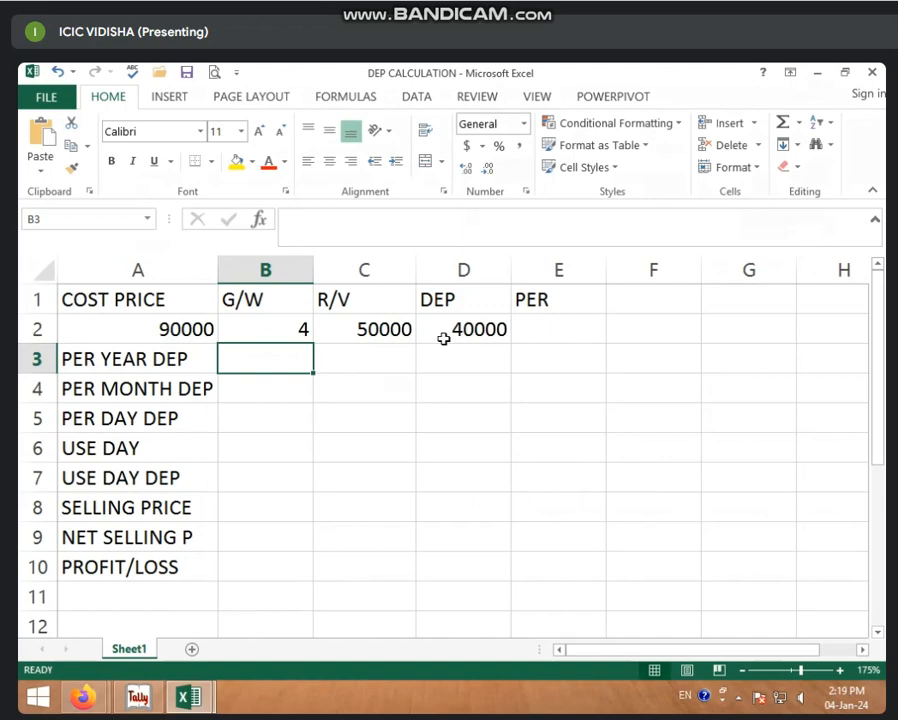
text(=)
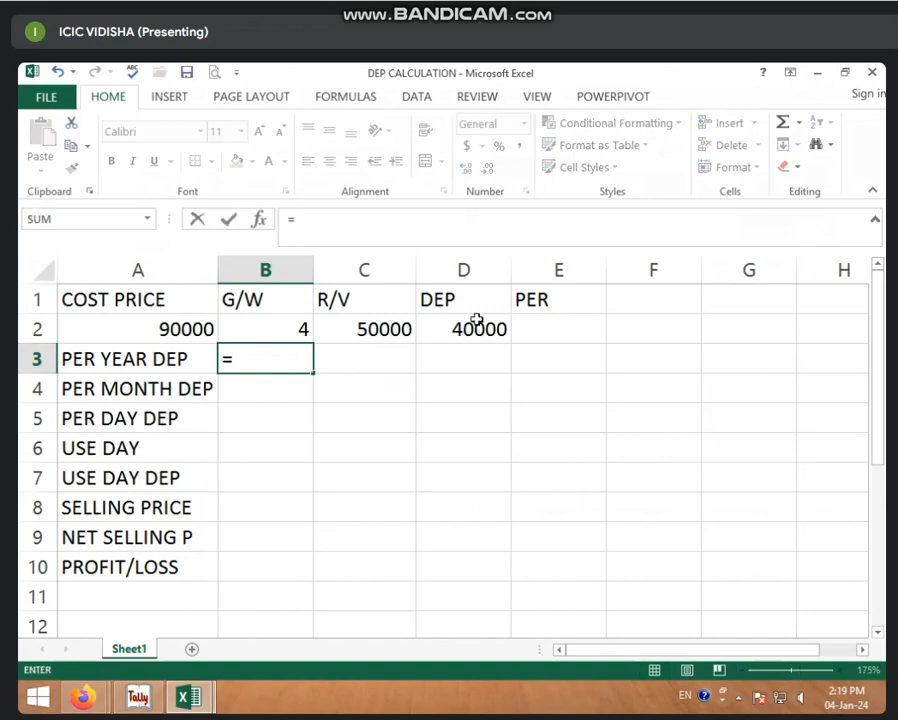
click(464, 323)
text(/)
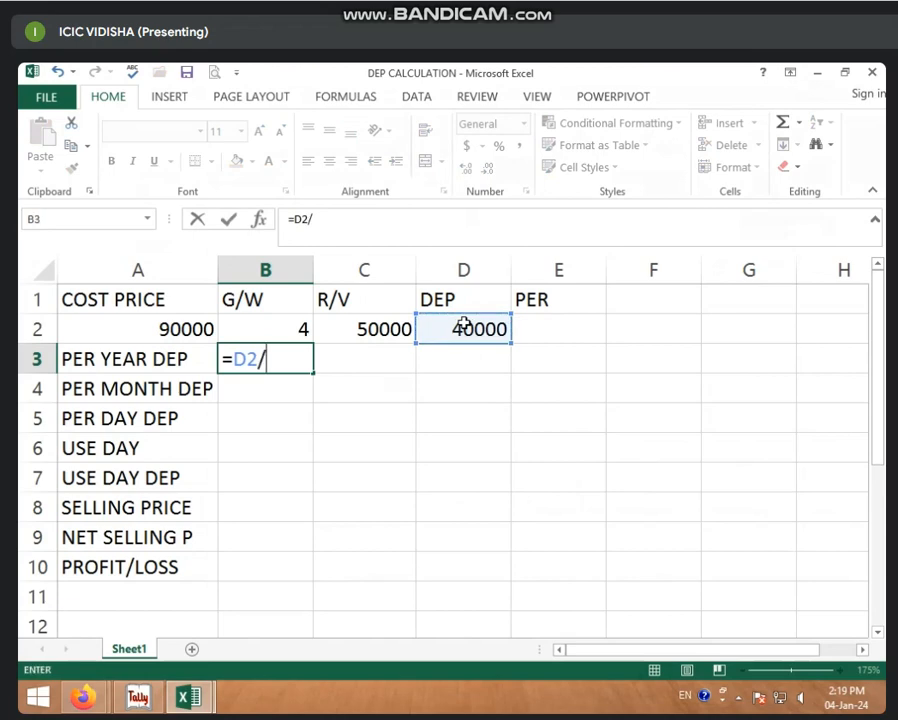
click(281, 336)
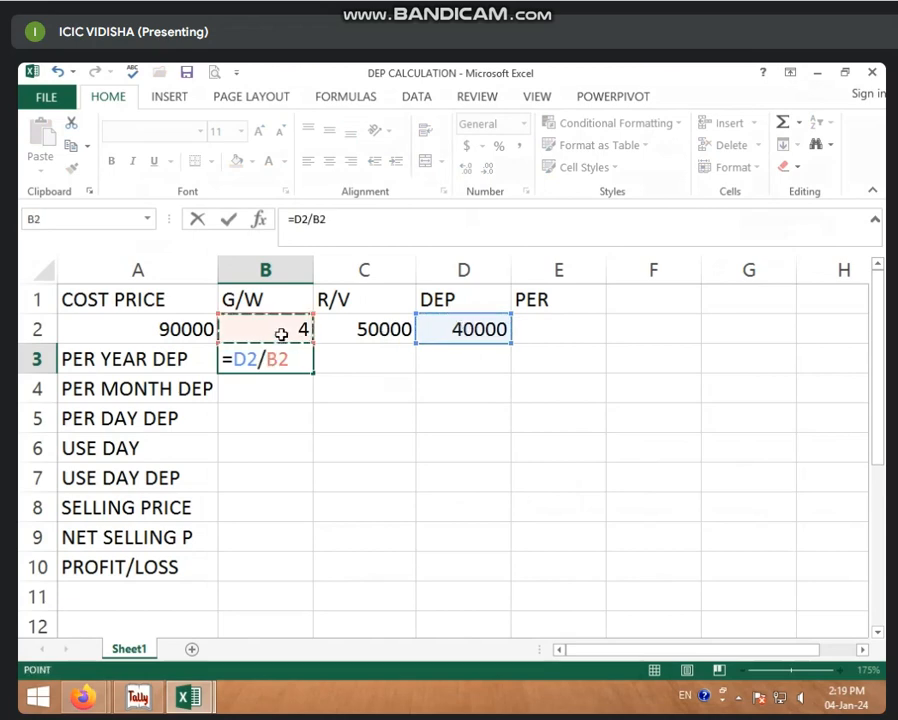
key(Return)
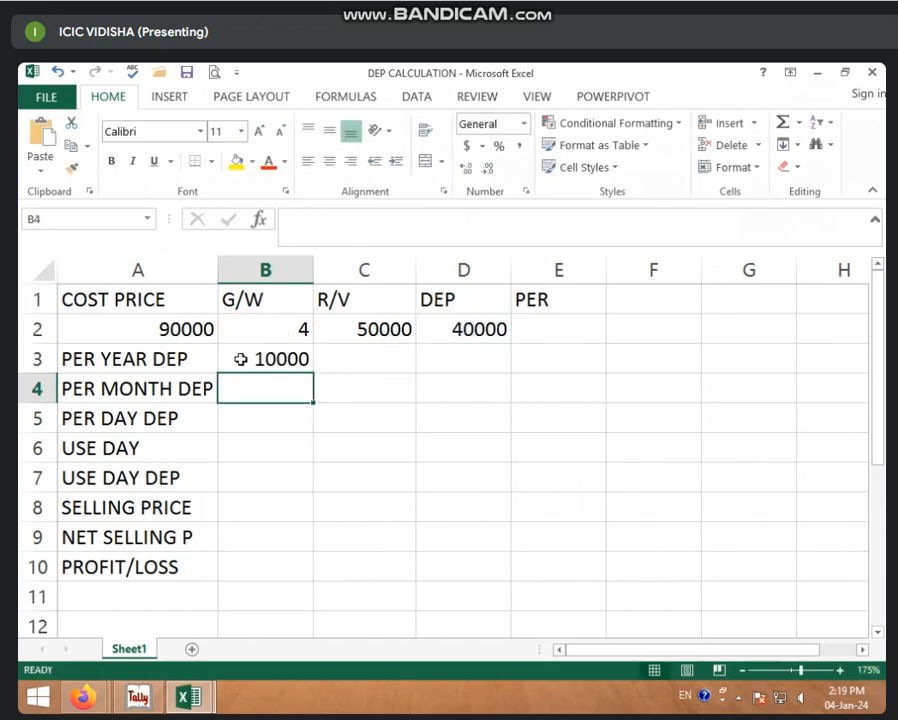
click(270, 360)
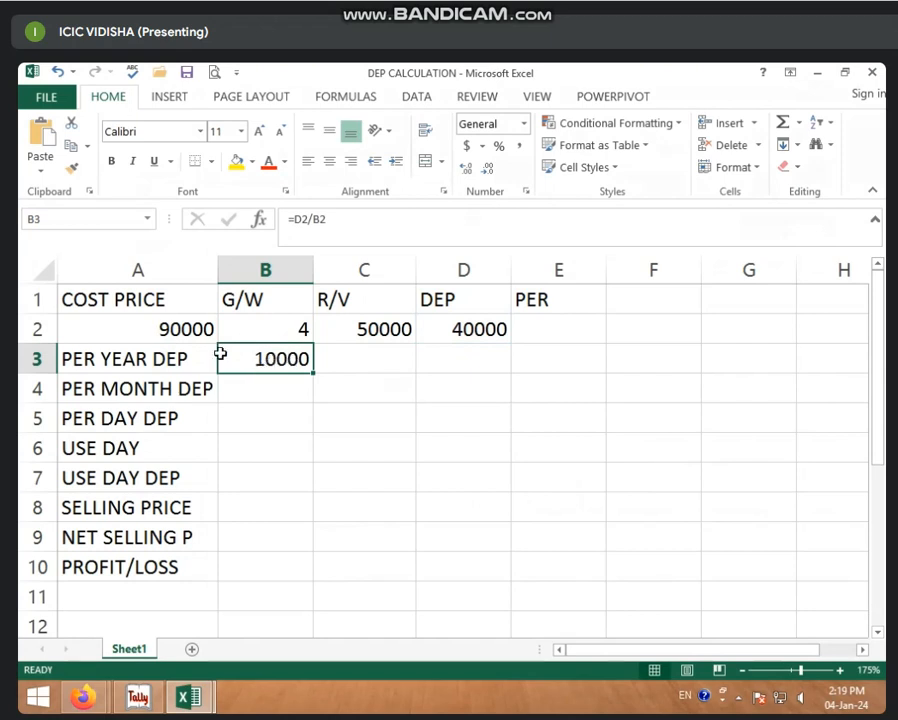
Calculate the per month depreciation in B4 from the yearly figure with the formula =B3/12
click(236, 390)
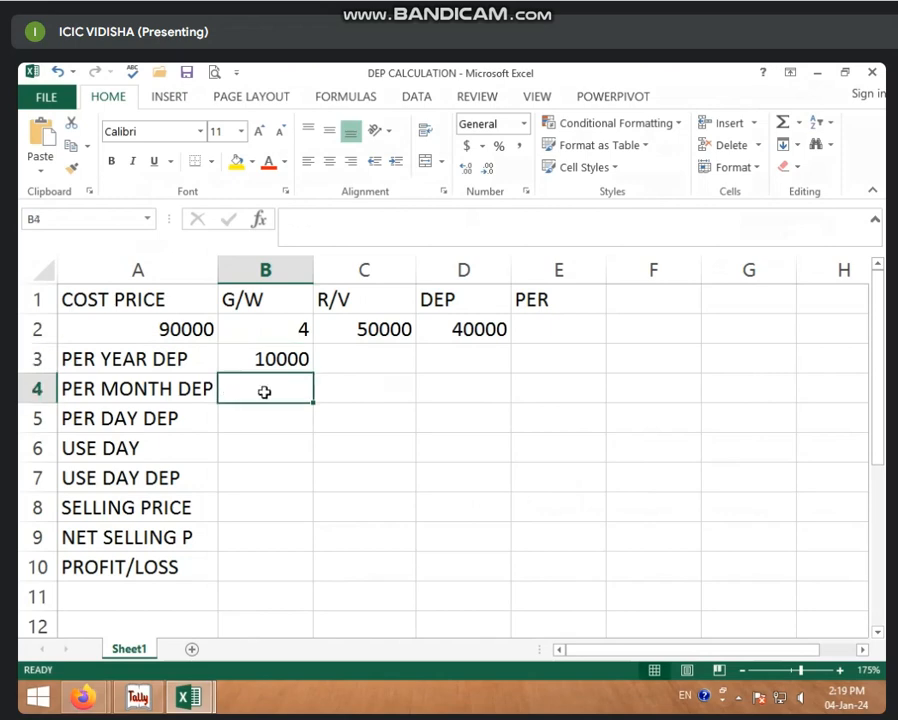
text(=)
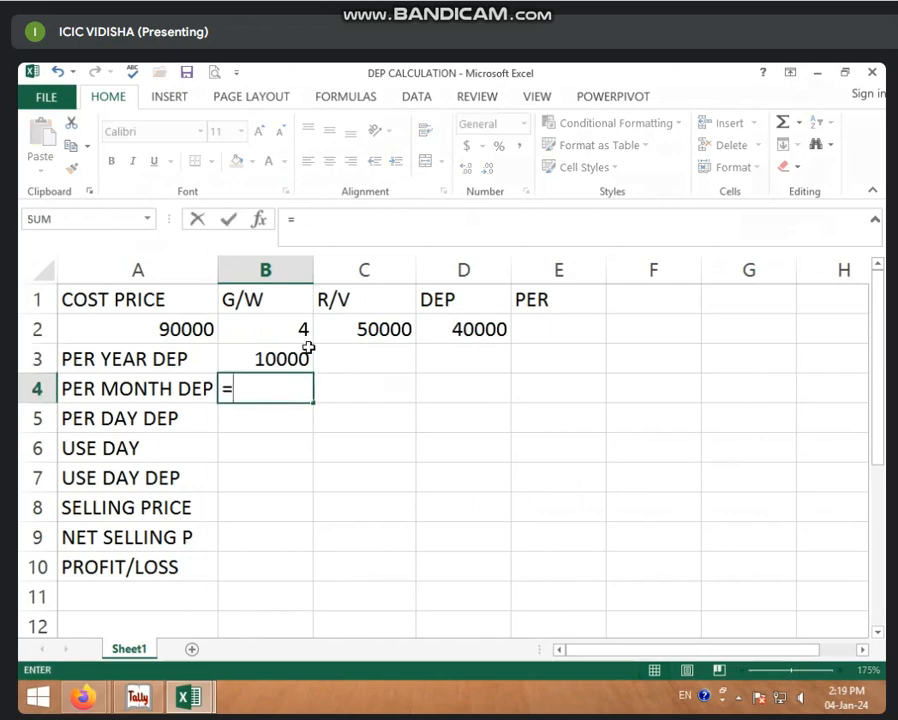
click(266, 356)
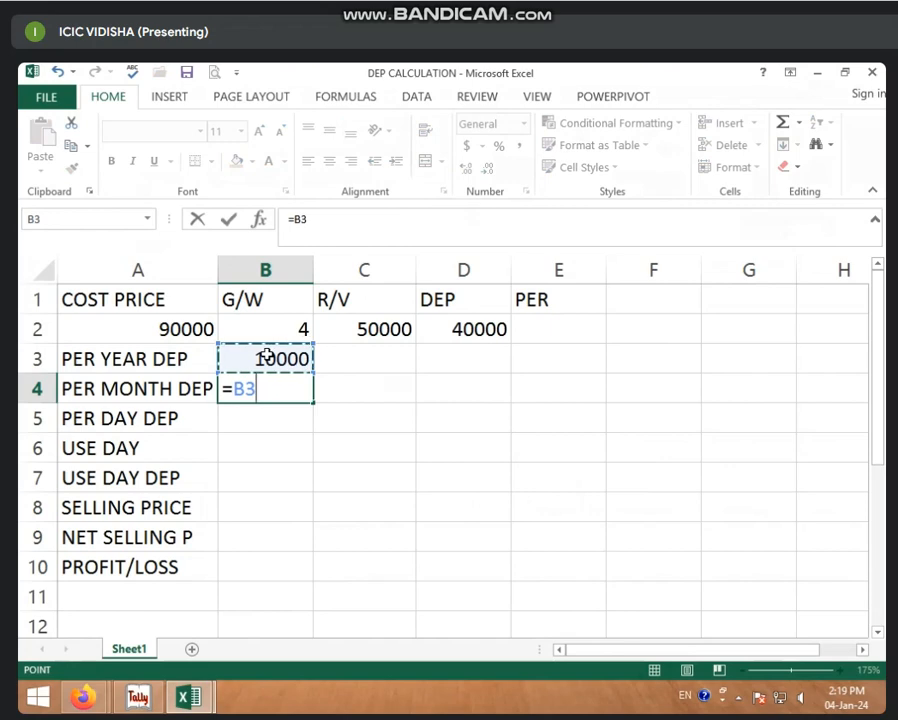
text(/12)
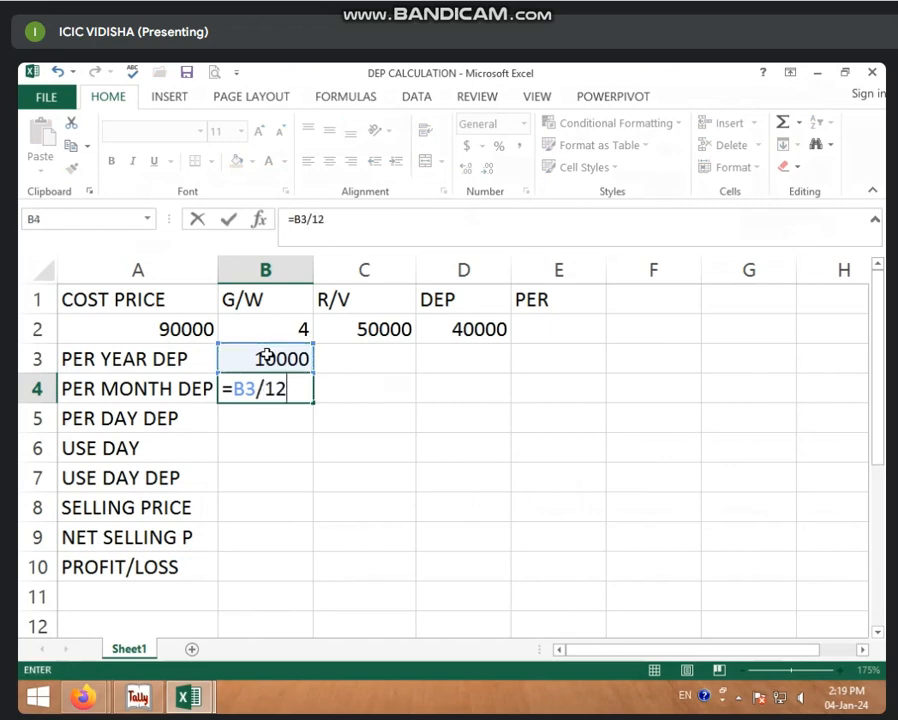
key(Return)
click(273, 386)
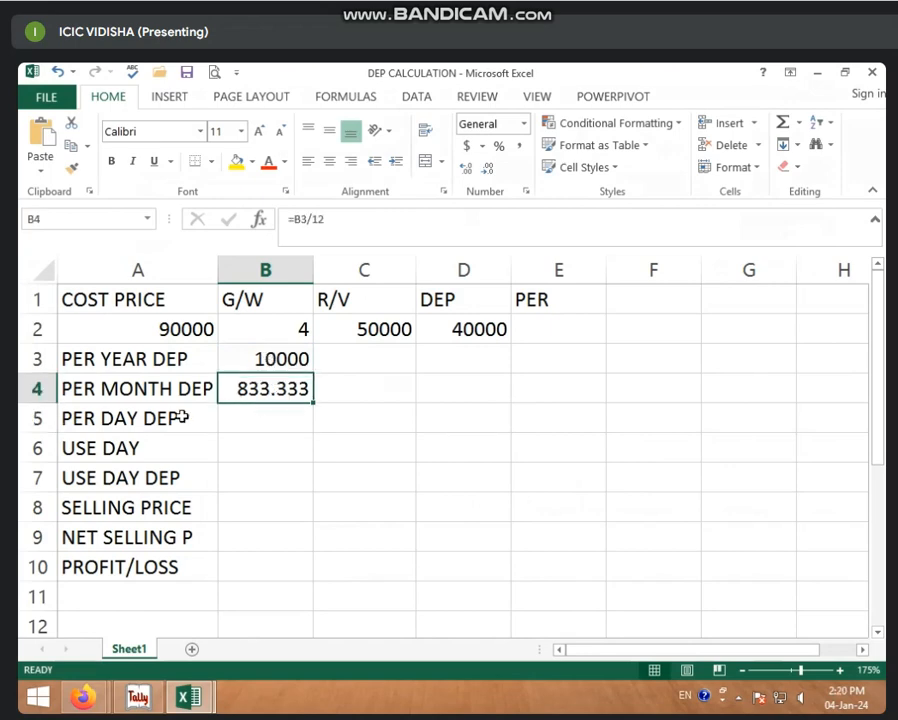
Calculate the per day depreciation in B5 from the yearly figure with the formula =B3/365
click(288, 424)
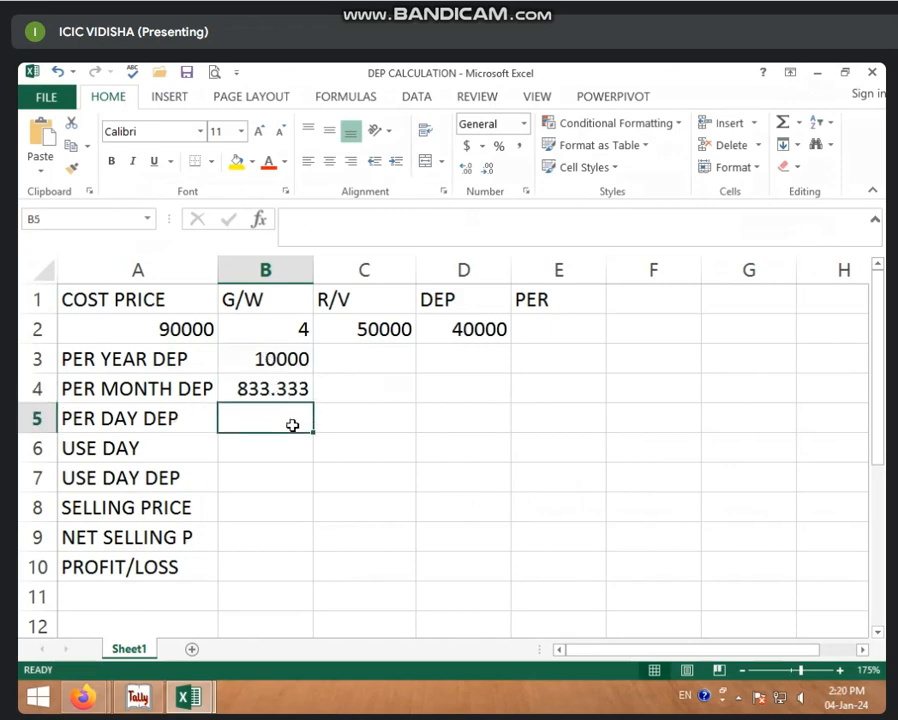
text(=)
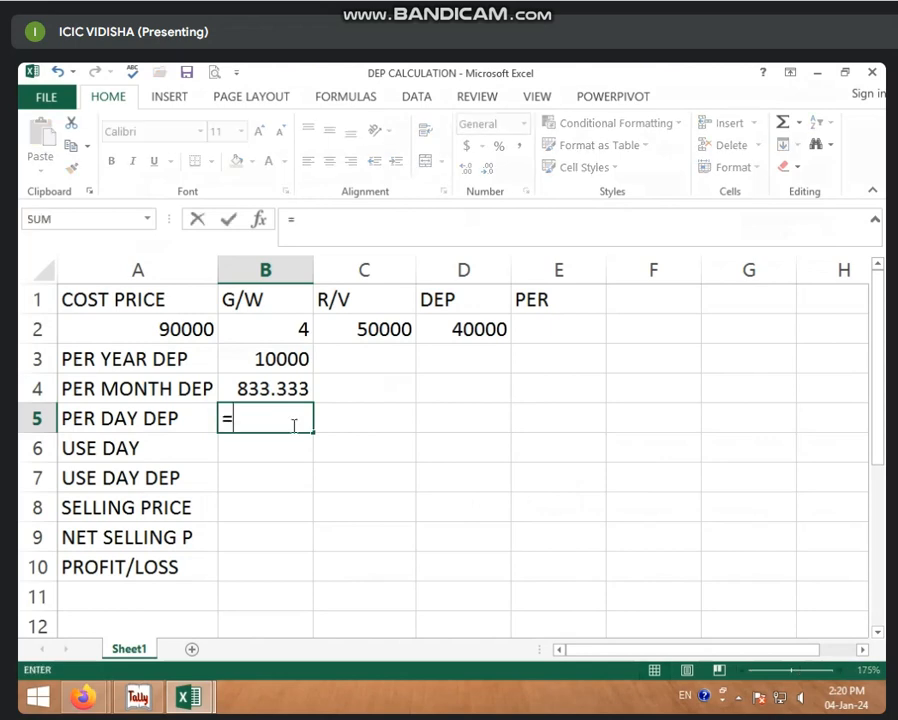
click(284, 356)
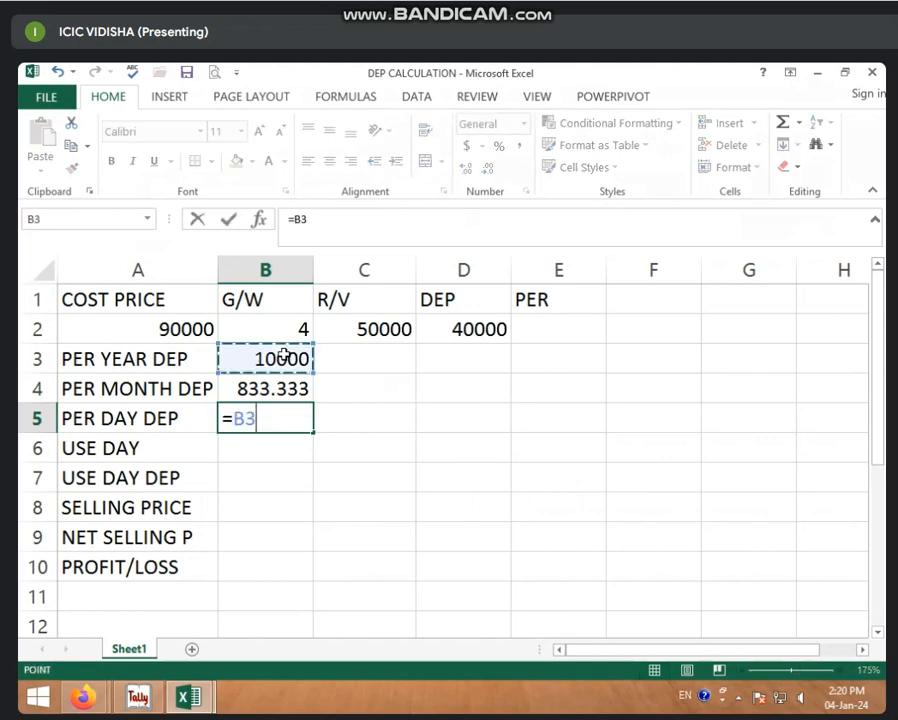
text(/365)
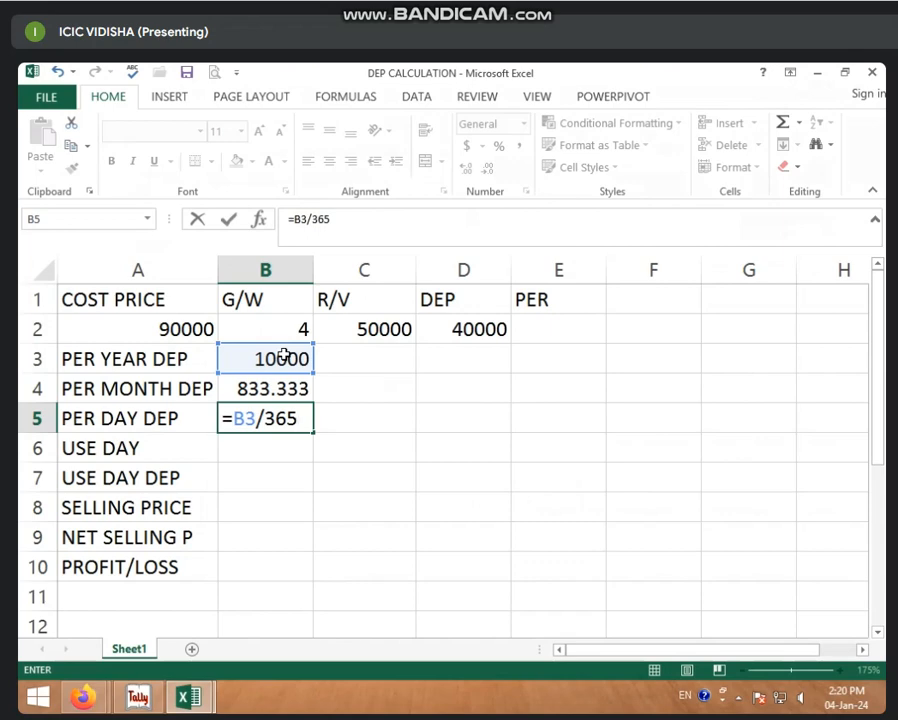
key(Return)
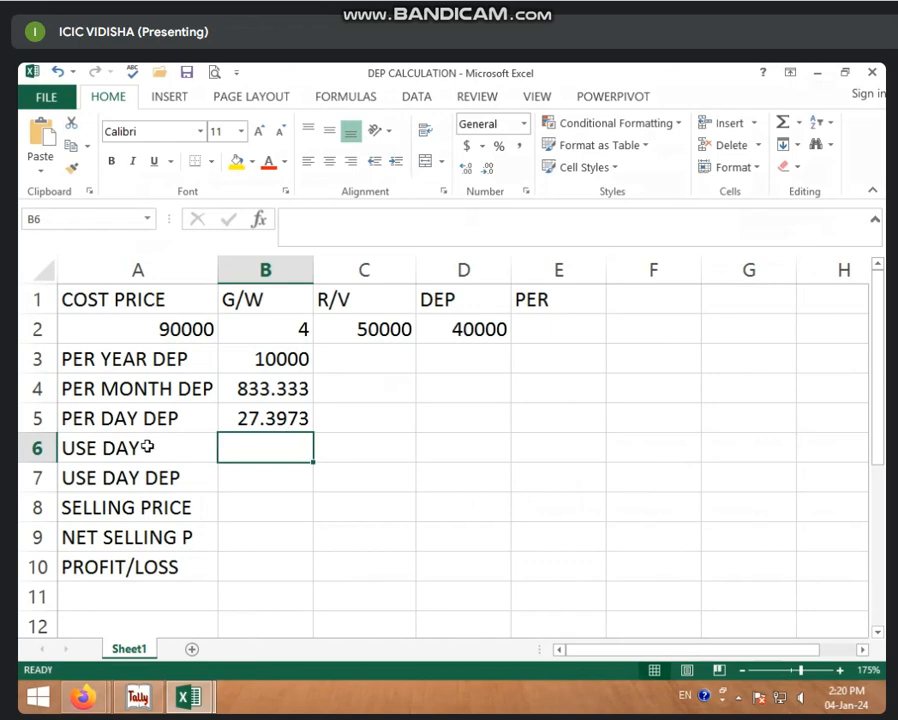
Review the cost price, G/W, R/V and DEP entries in row 2 and the depreciation formulas in B3:B5
click(197, 332)
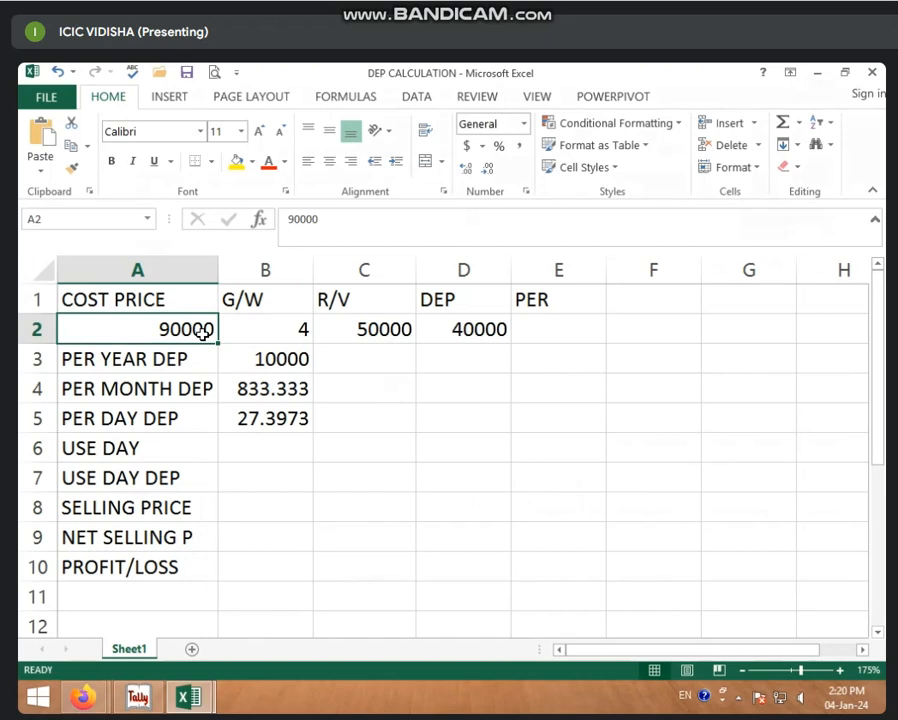
click(266, 333)
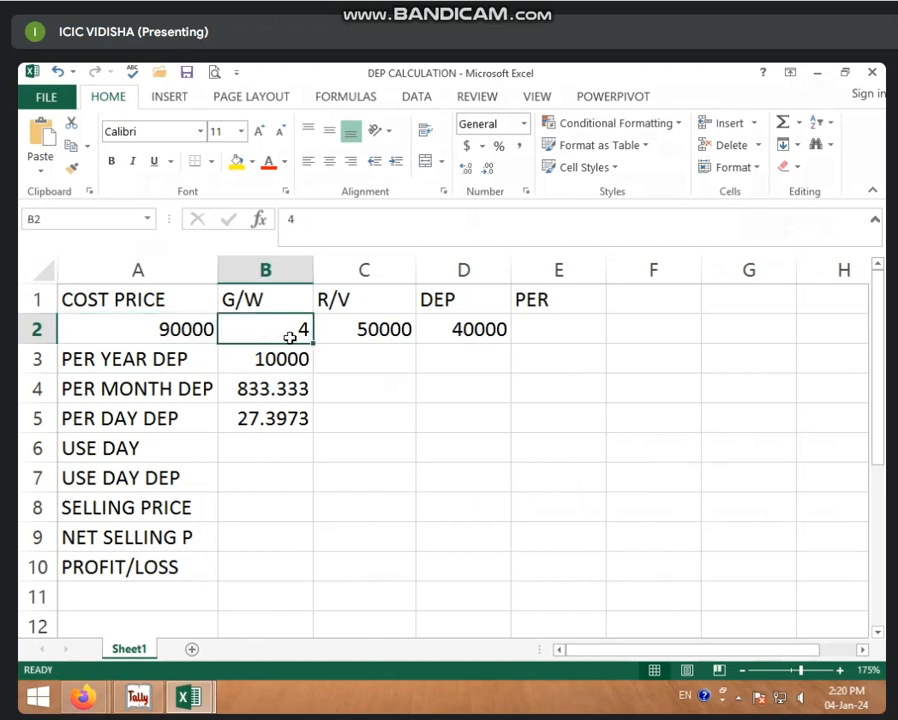
click(379, 330)
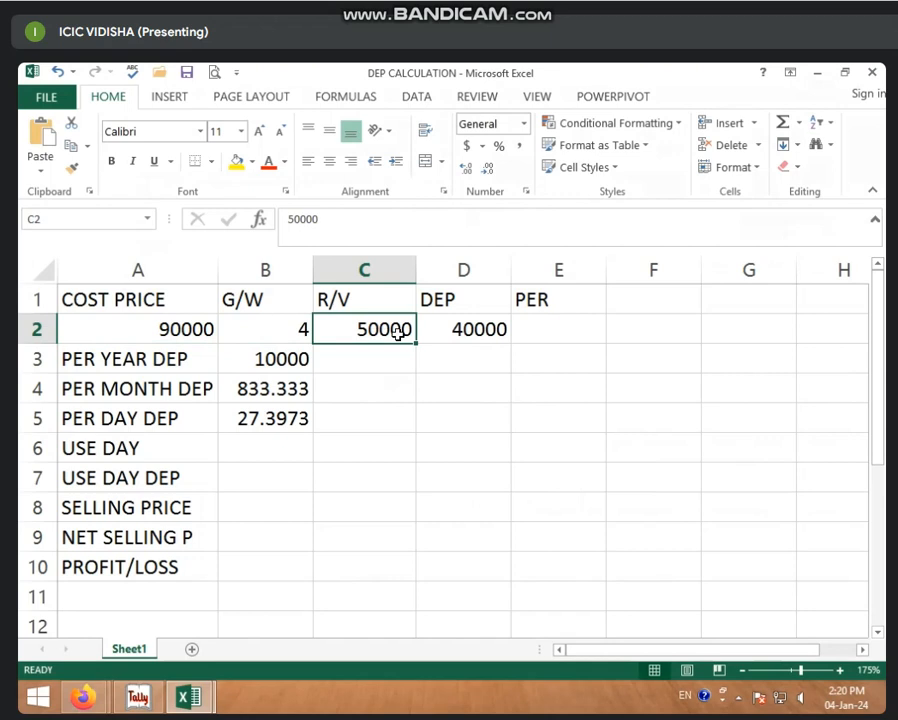
click(470, 329)
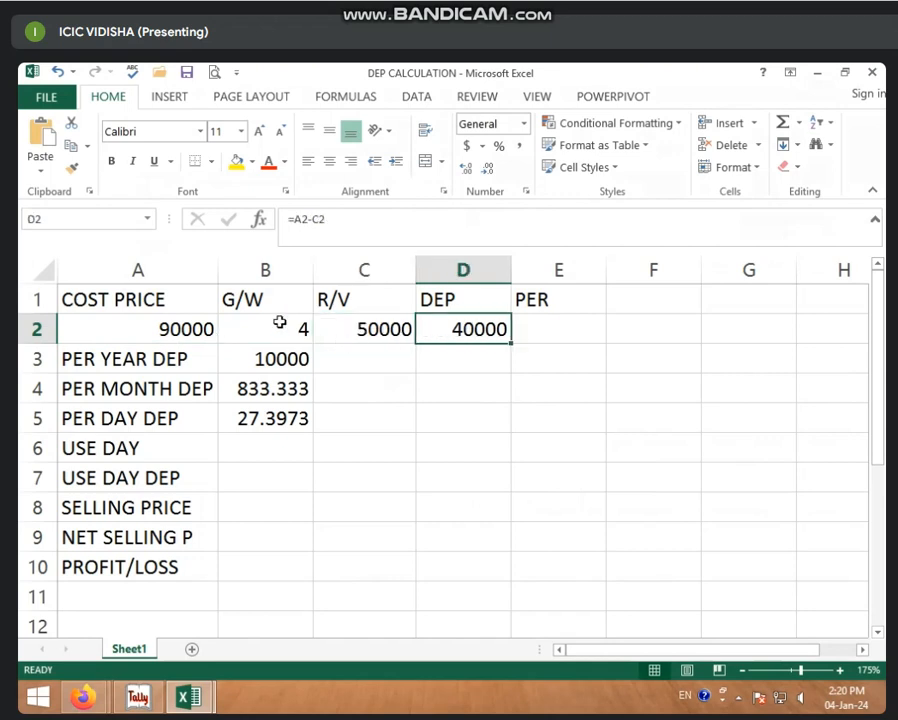
click(176, 350)
click(384, 332)
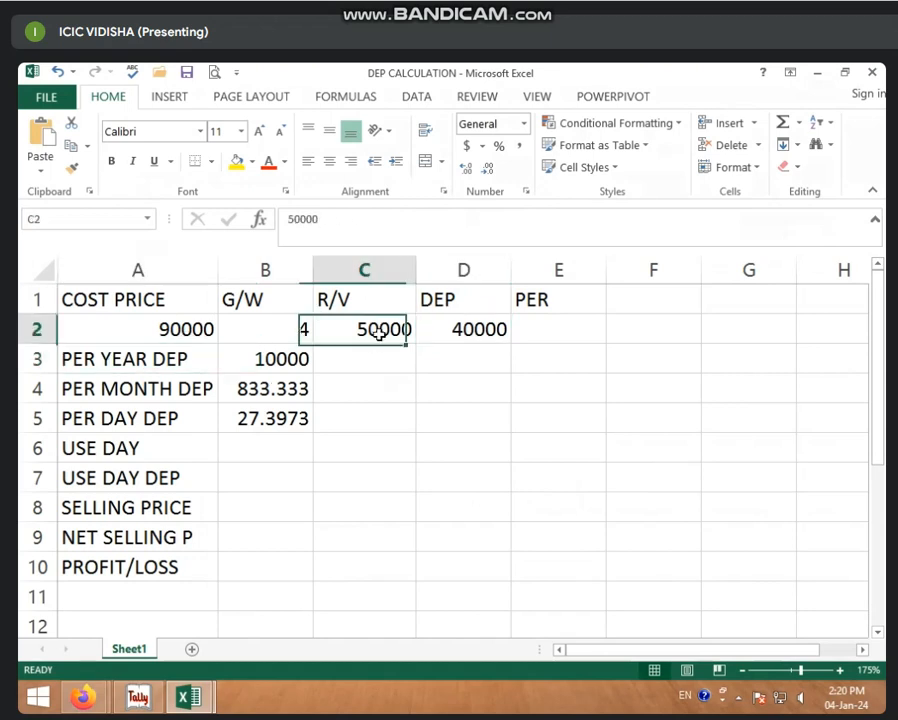
click(449, 328)
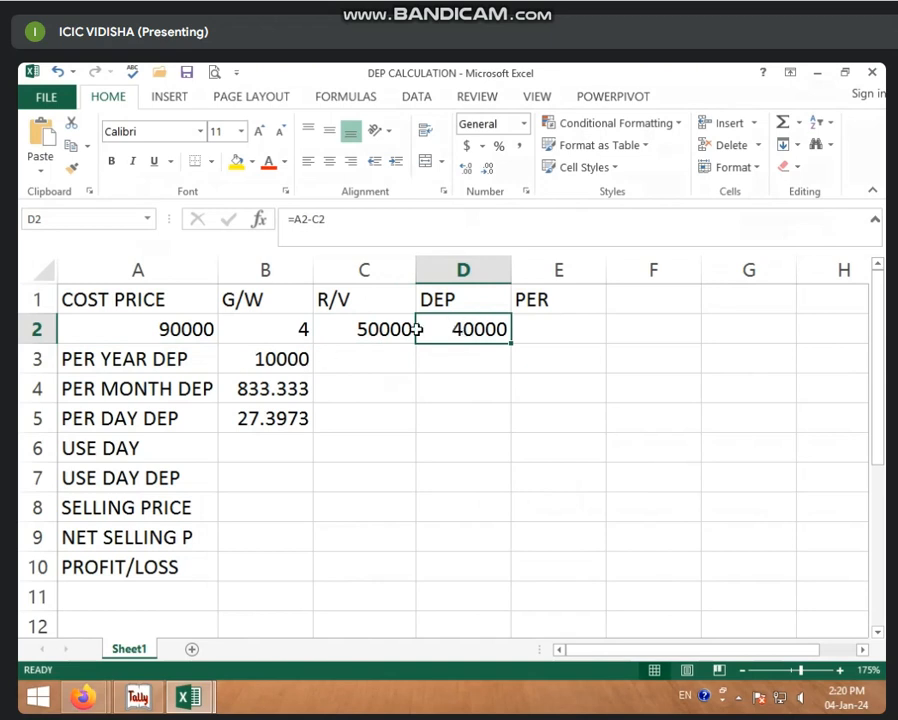
click(292, 356)
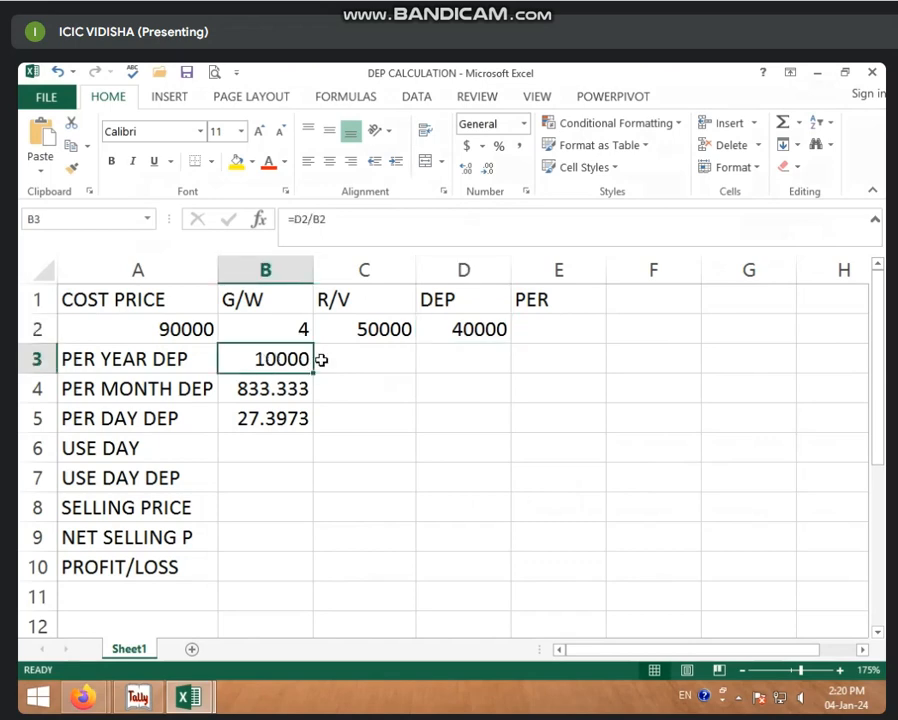
click(300, 388)
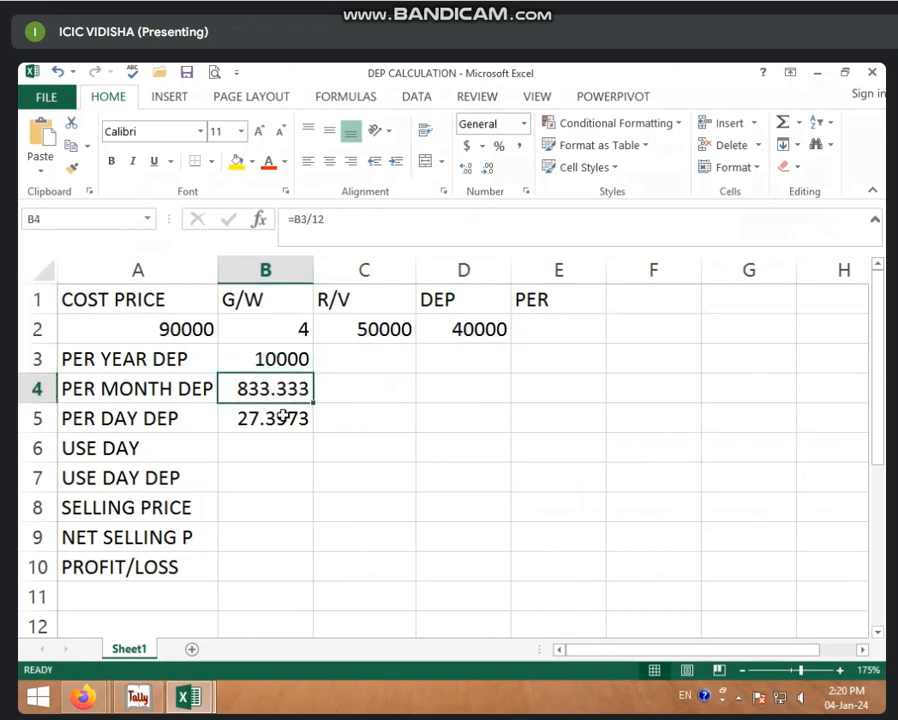
click(285, 417)
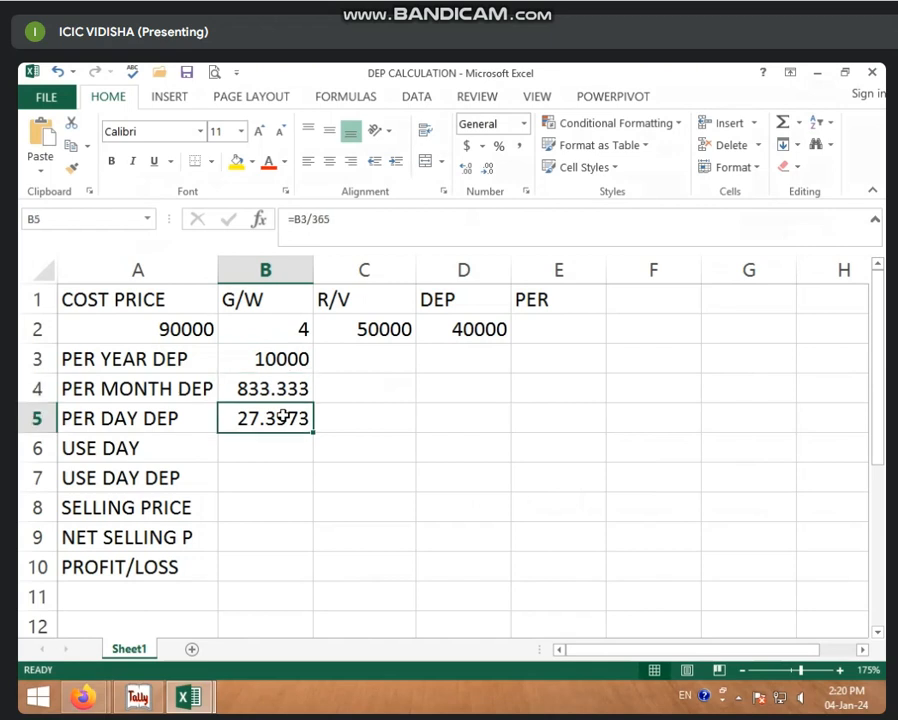
Enter the usage period dates in the USE DAY row, 1 MAR 23 in C6 and 1 DEC 23 in D6
click(240, 444)
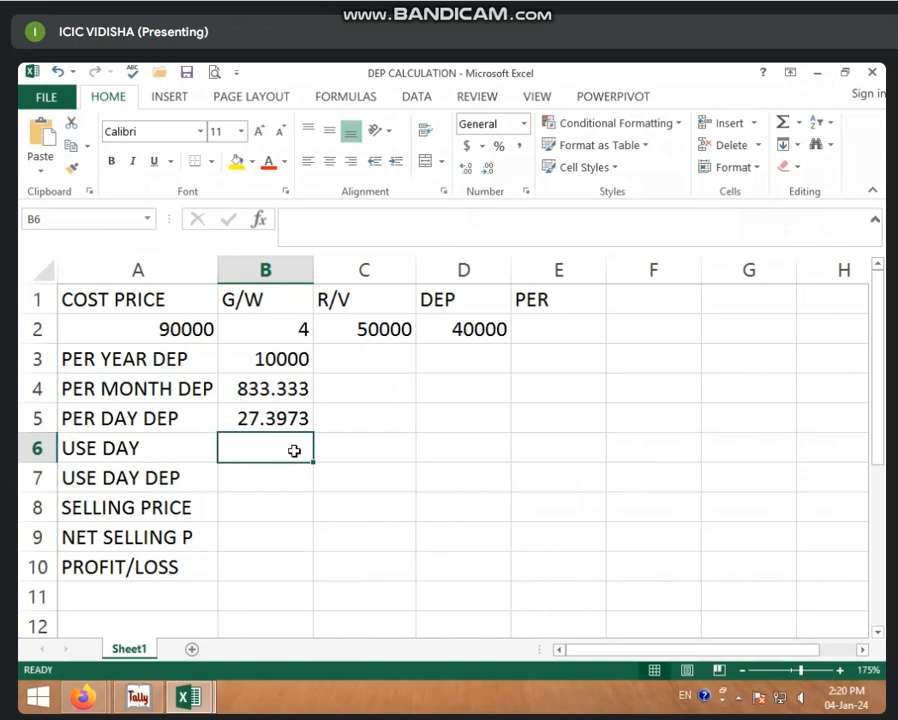
click(360, 444)
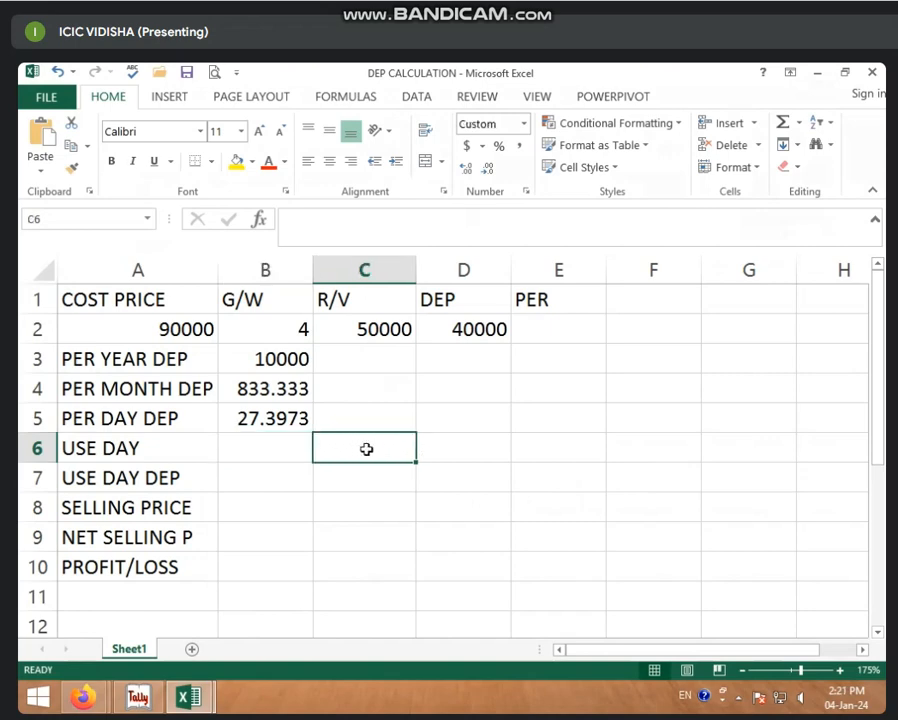
text(1 MAR)
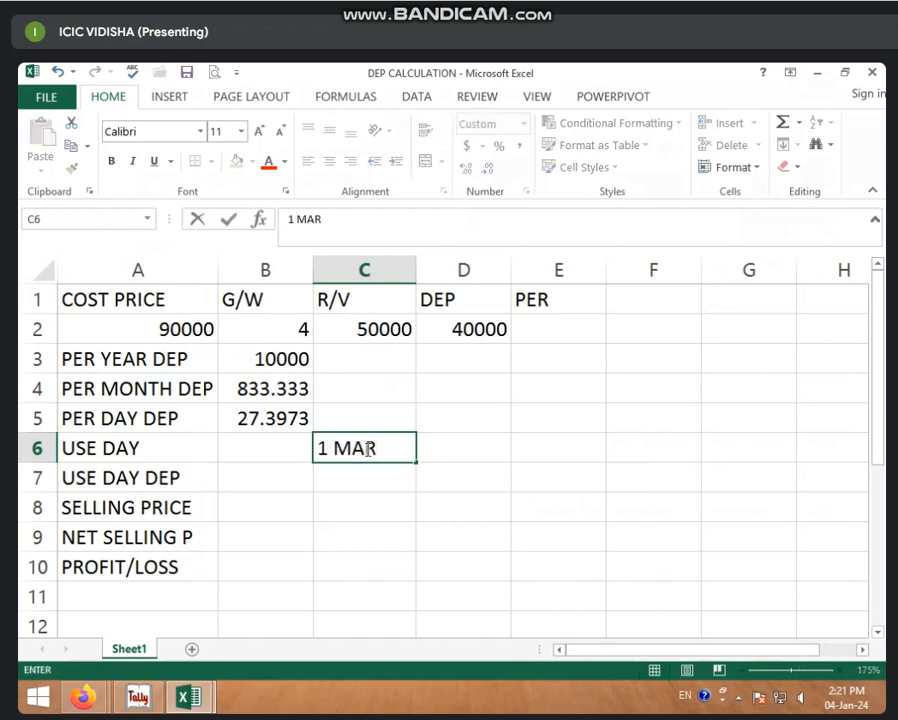
text( 20)
key(BackSpace)
text(3)
key(Return)
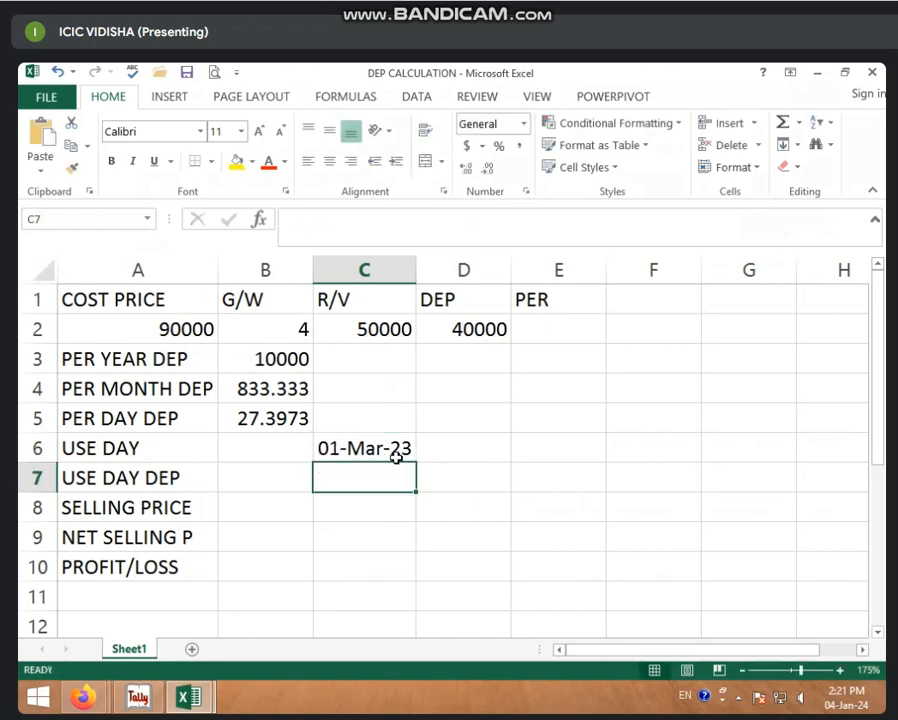
click(483, 449)
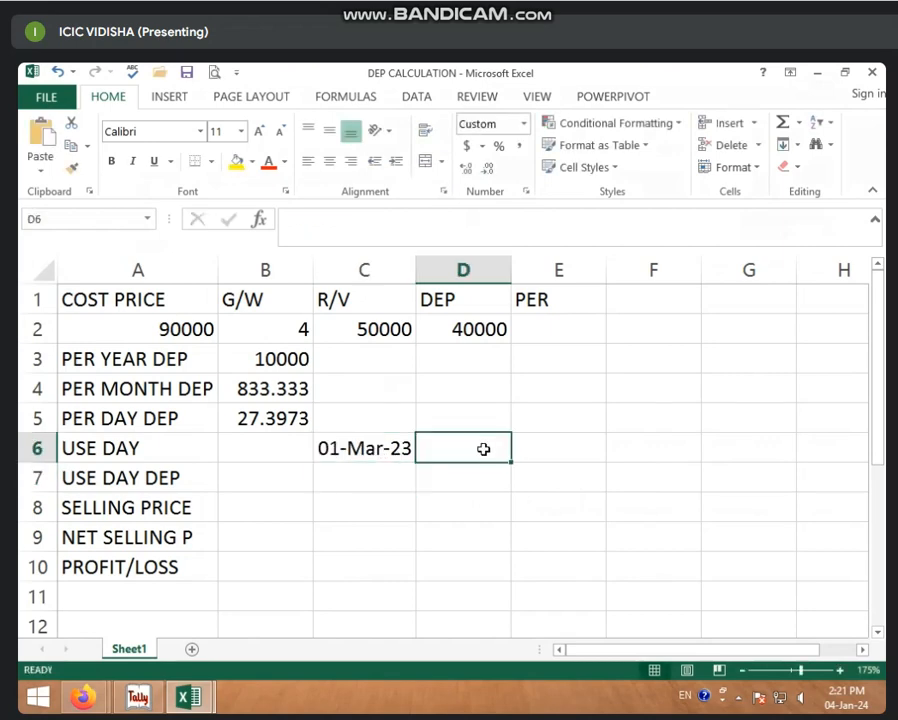
text(1 DE)
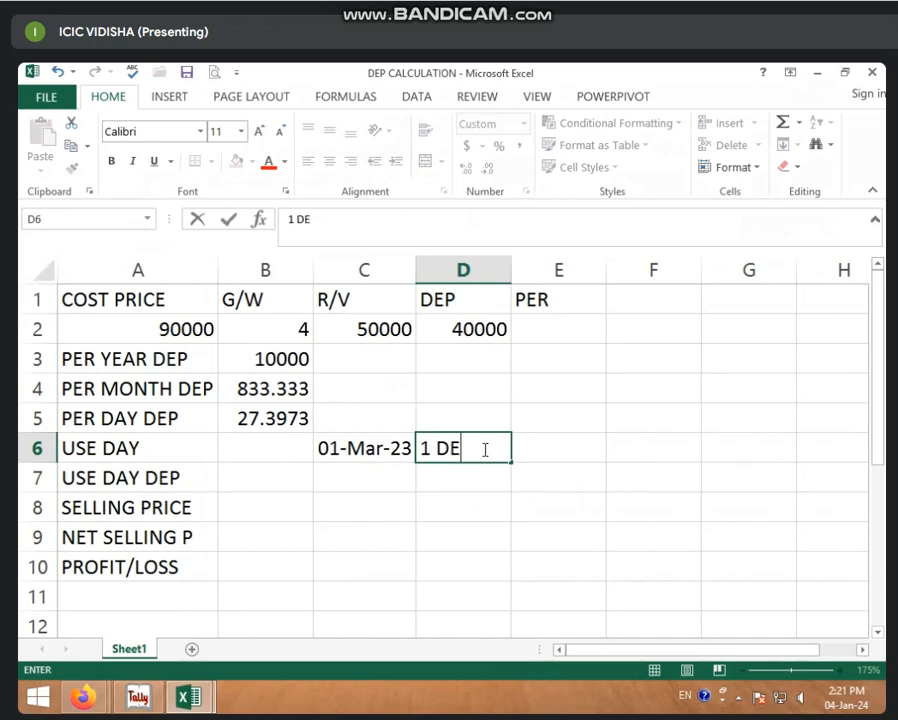
text(C 23)
key(Return)
click(390, 451)
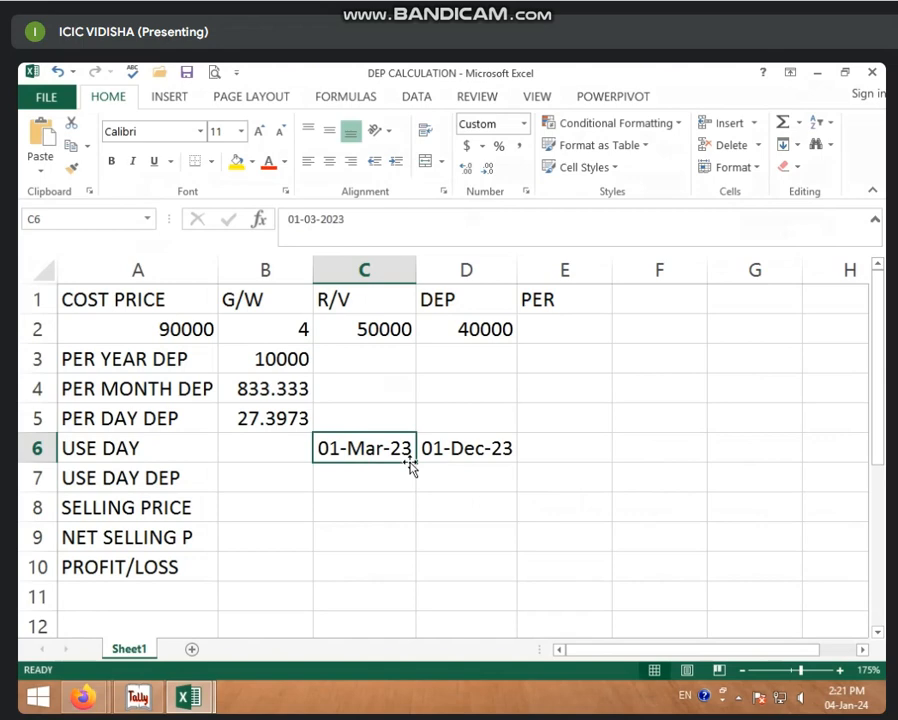
click(486, 439)
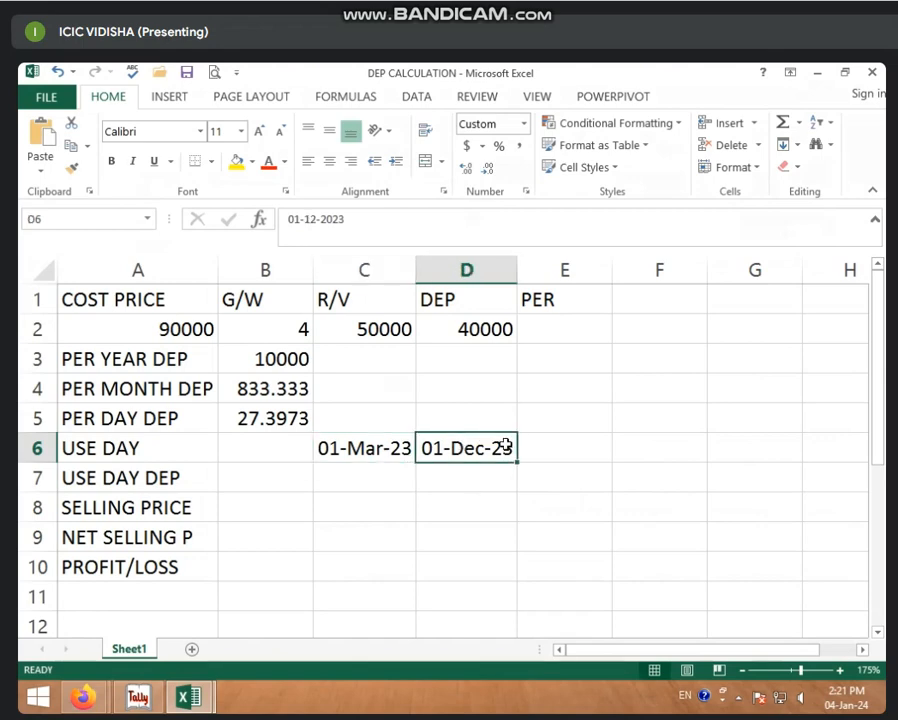
Calculate the use days in B6 by subtracting the start date from the end date with the formula =D6-C6
click(235, 454)
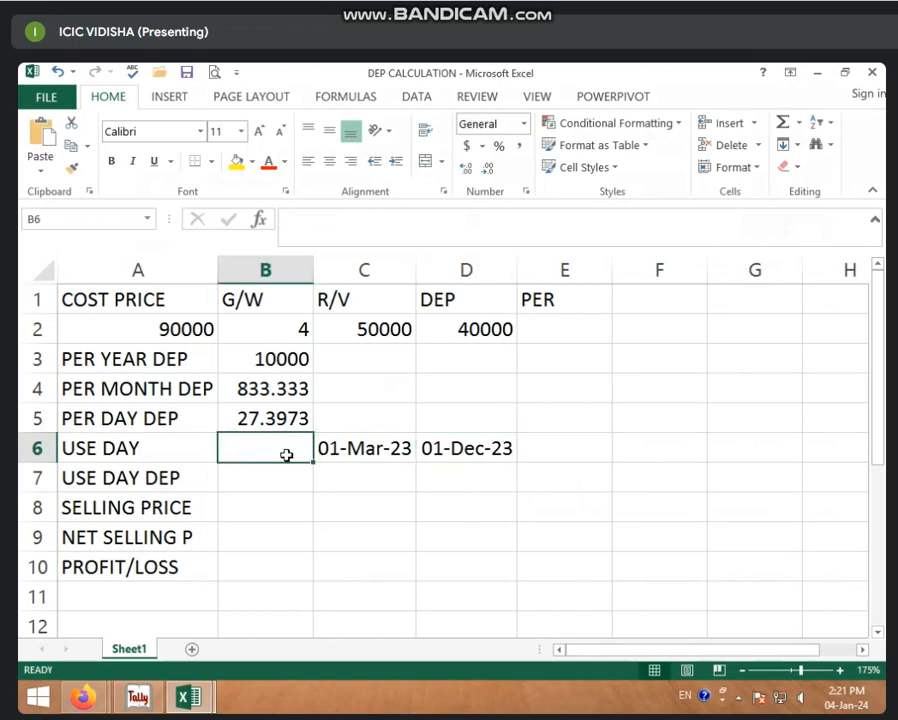
text(=)
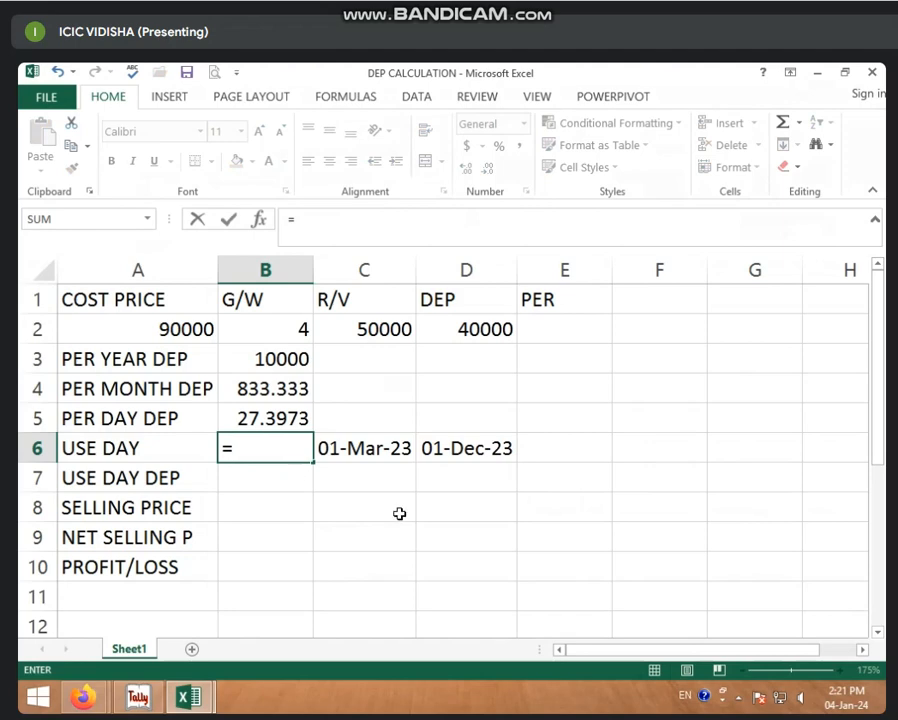
click(468, 452)
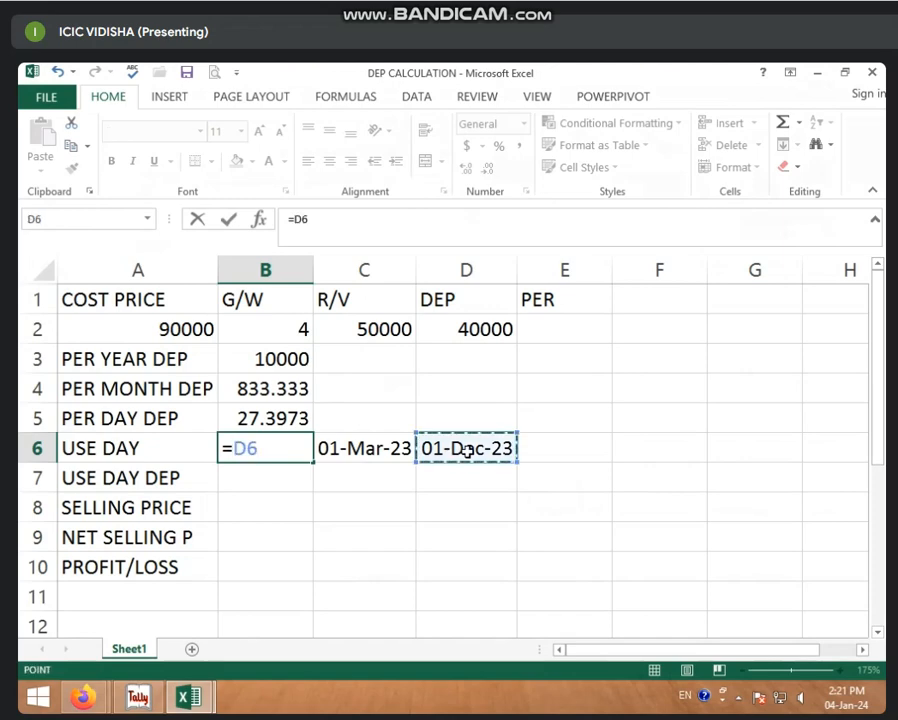
text(-)
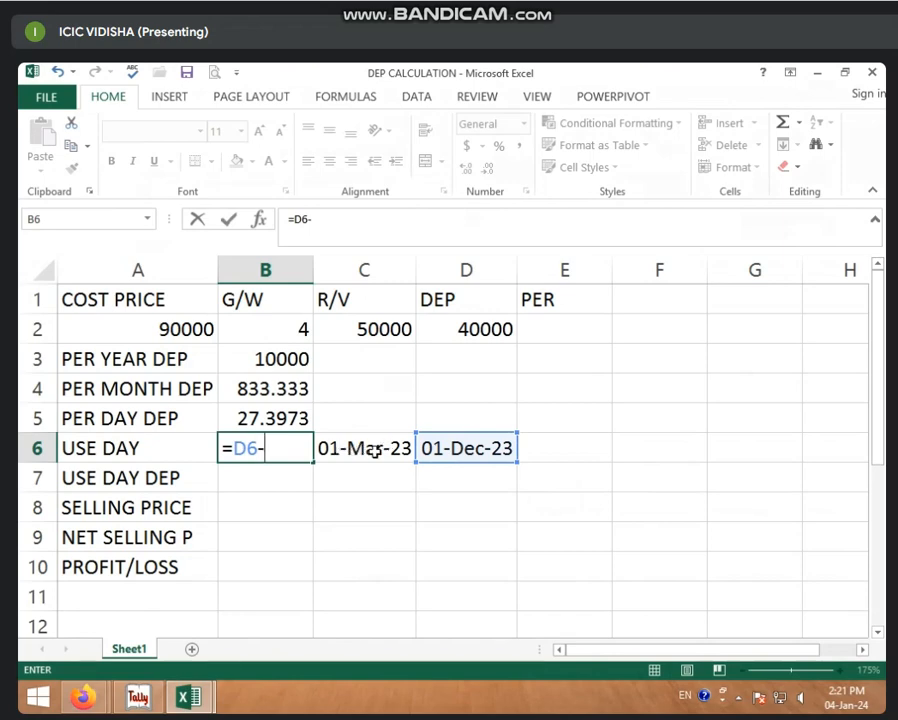
click(372, 451)
key(Return)
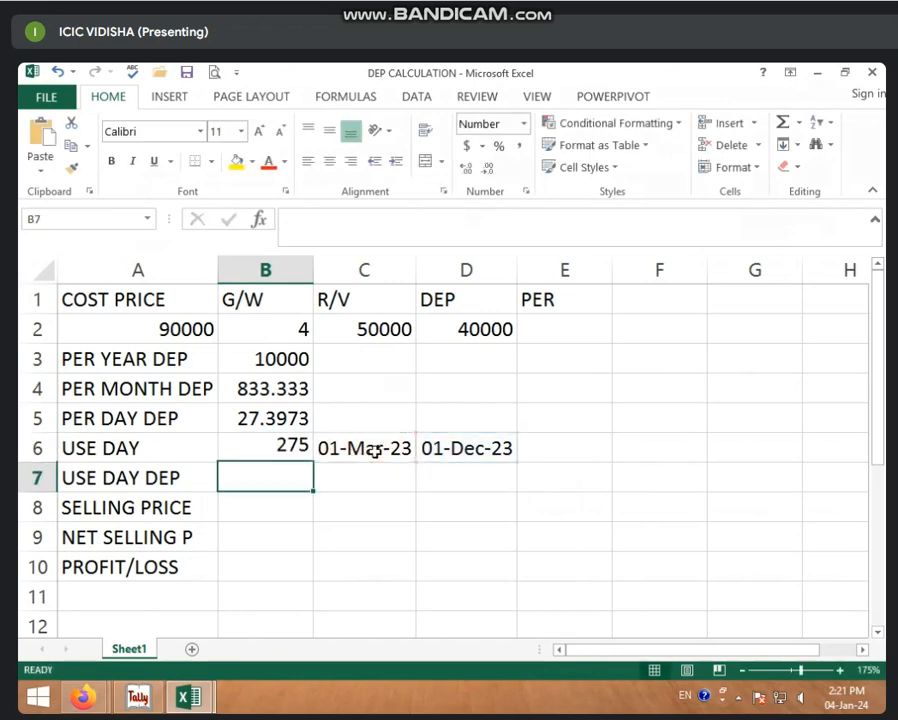
click(252, 452)
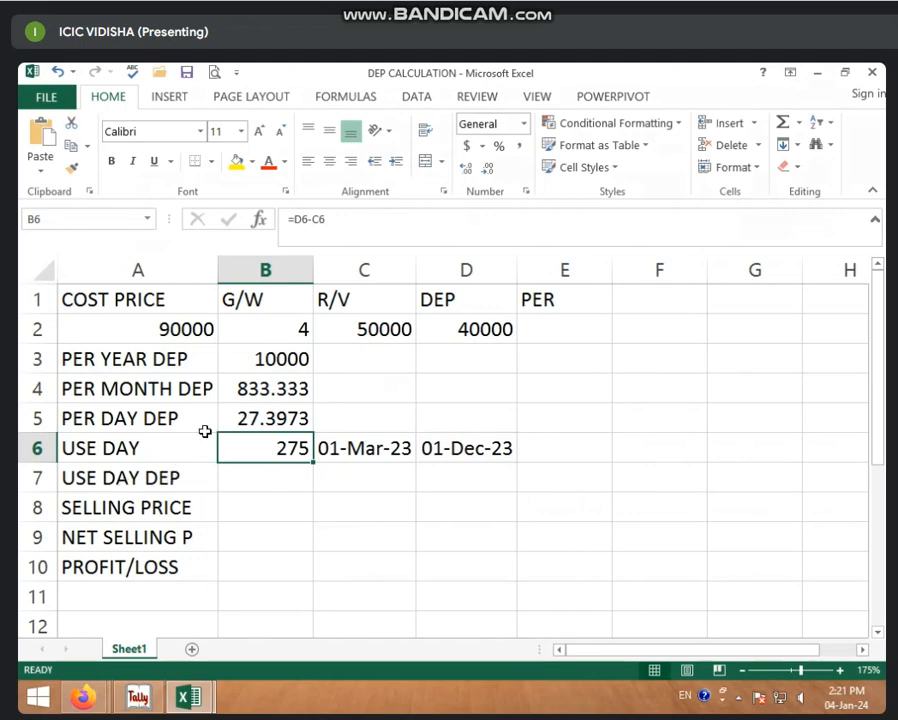
Calculate the use day depreciation in B7 from the per day depreciation and use days with the formula =B5*B6
click(260, 422)
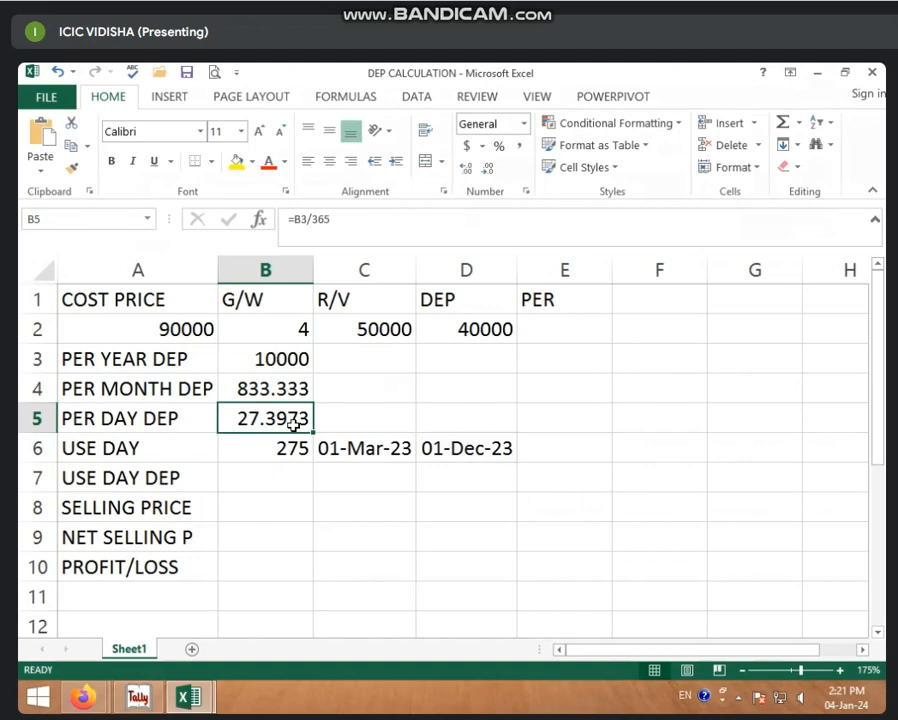
click(270, 452)
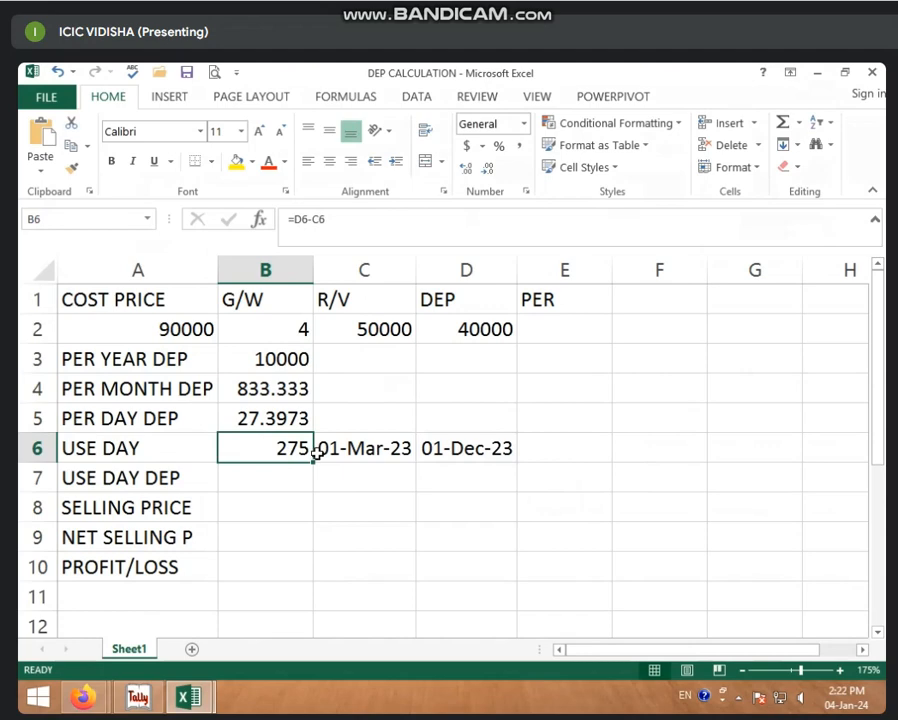
click(294, 478)
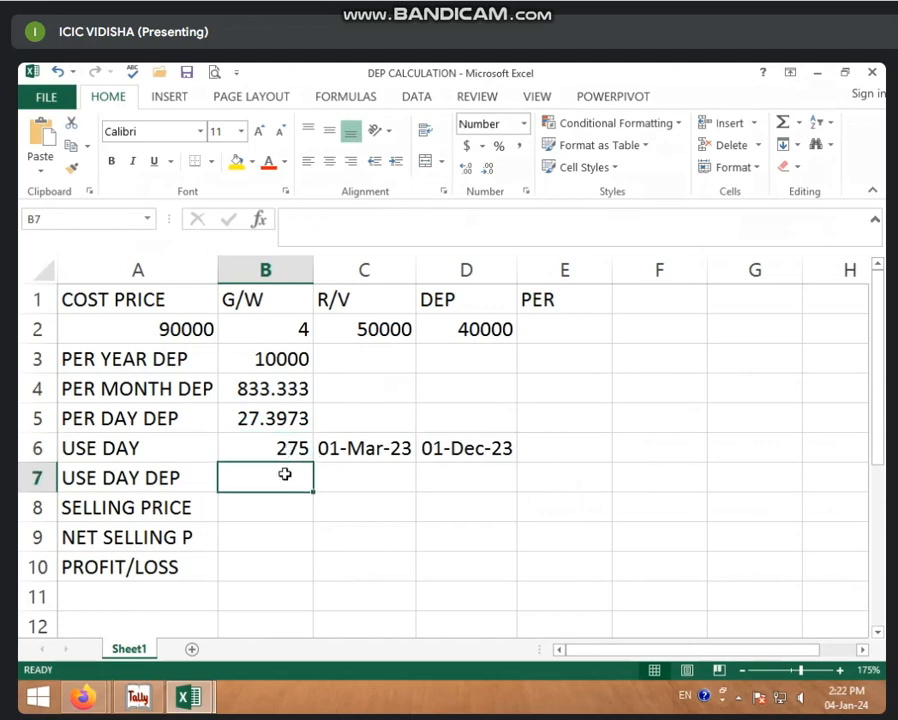
text(=)
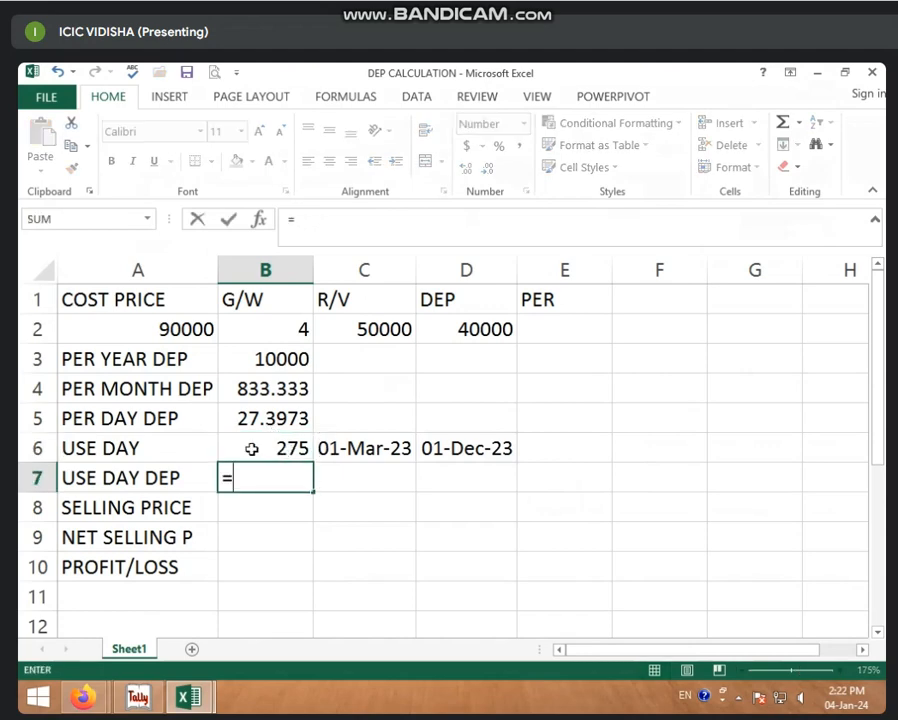
click(252, 415)
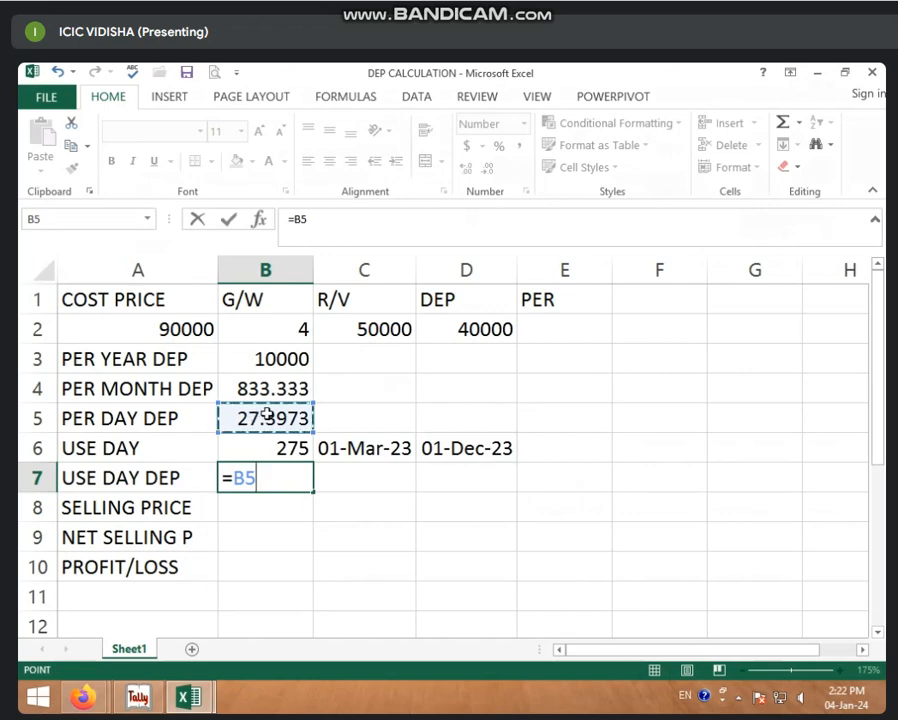
text(*)
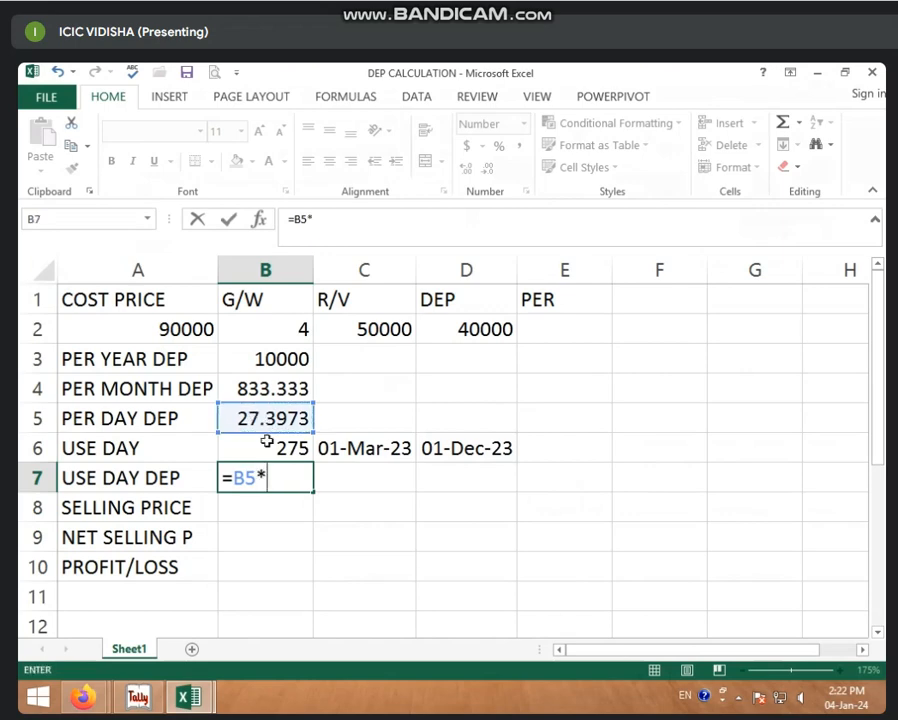
click(266, 440)
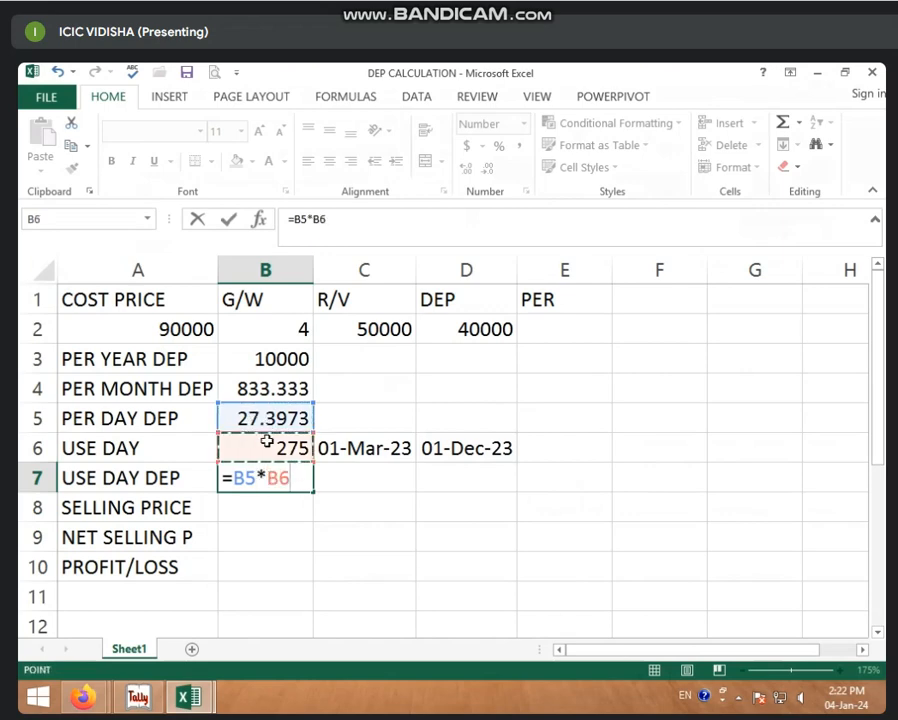
key(Return)
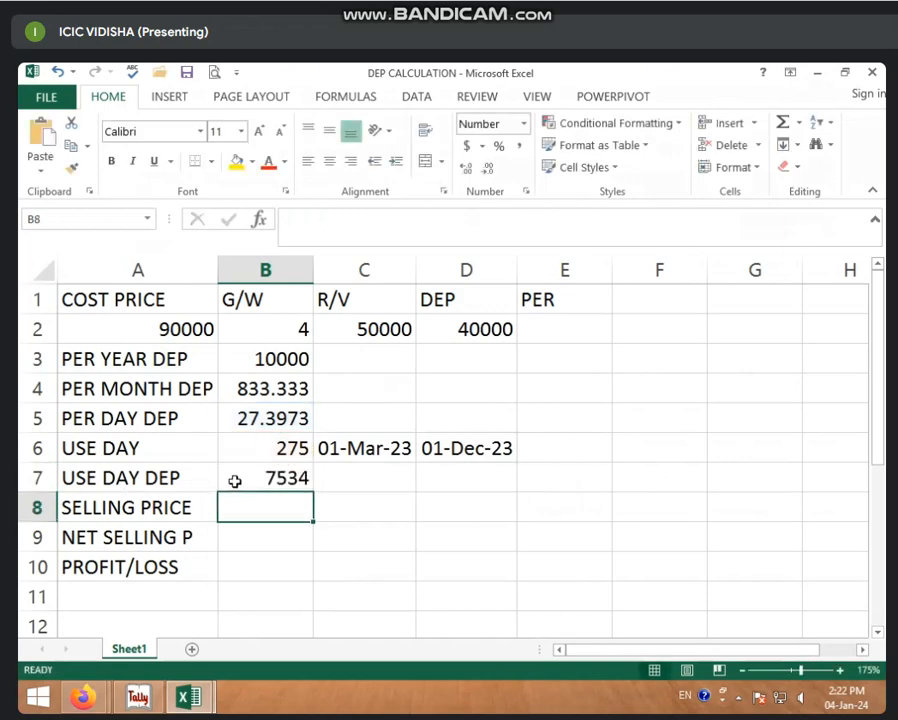
click(253, 481)
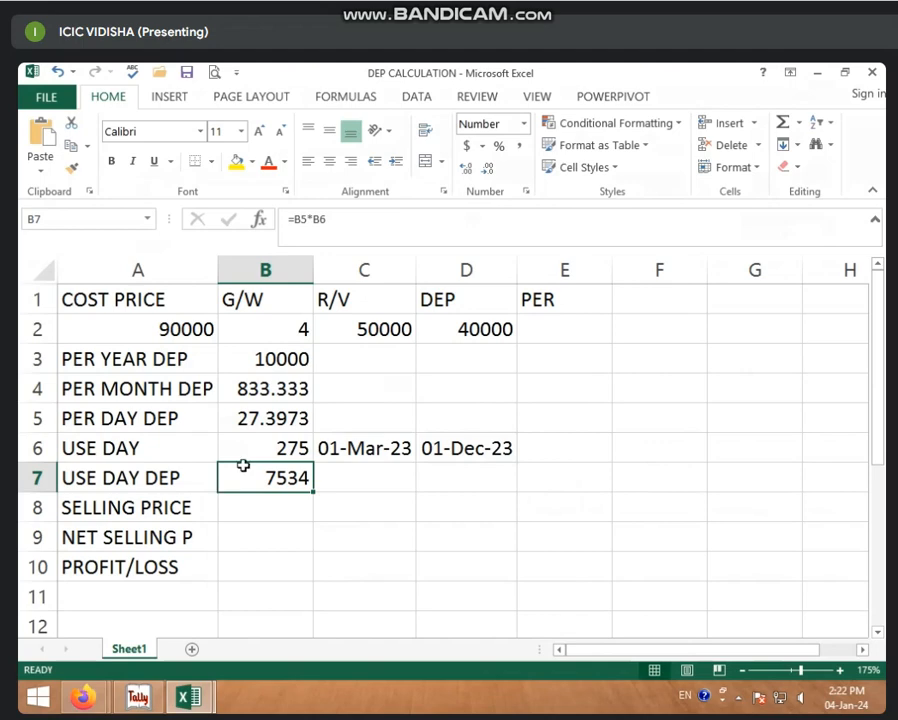
click(262, 453)
click(274, 477)
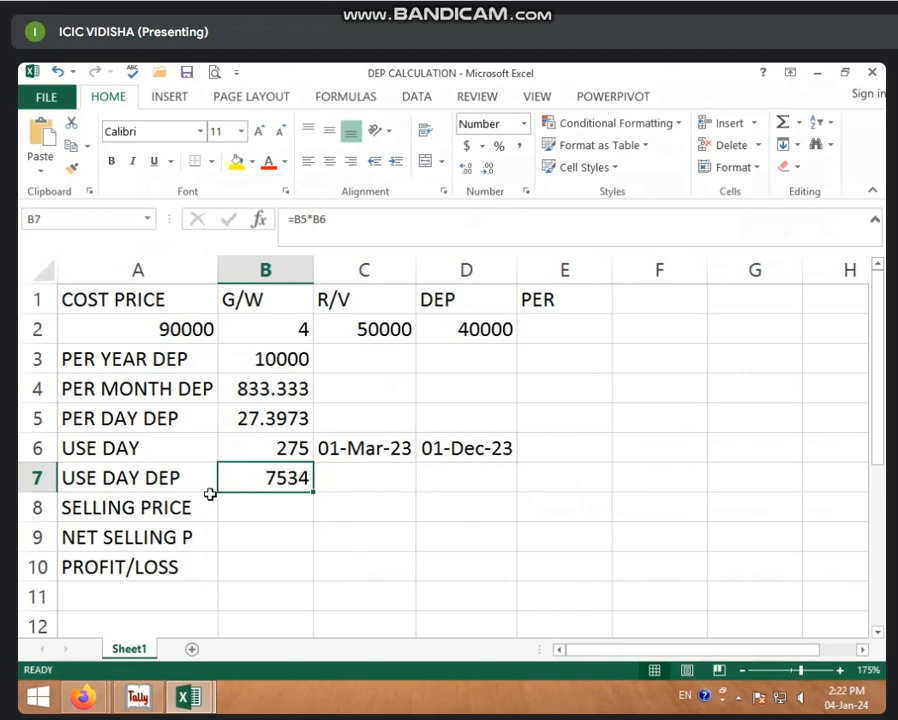
Calculate the selling price in B8 as the cost price less the use day depreciation with the formula =A2-B7
click(254, 500)
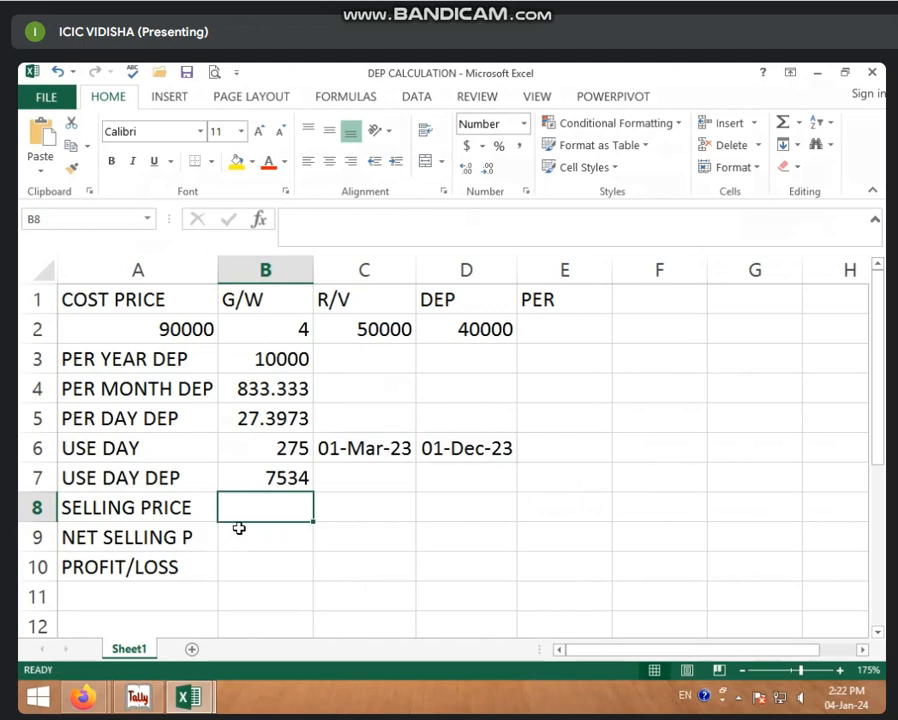
text(=)
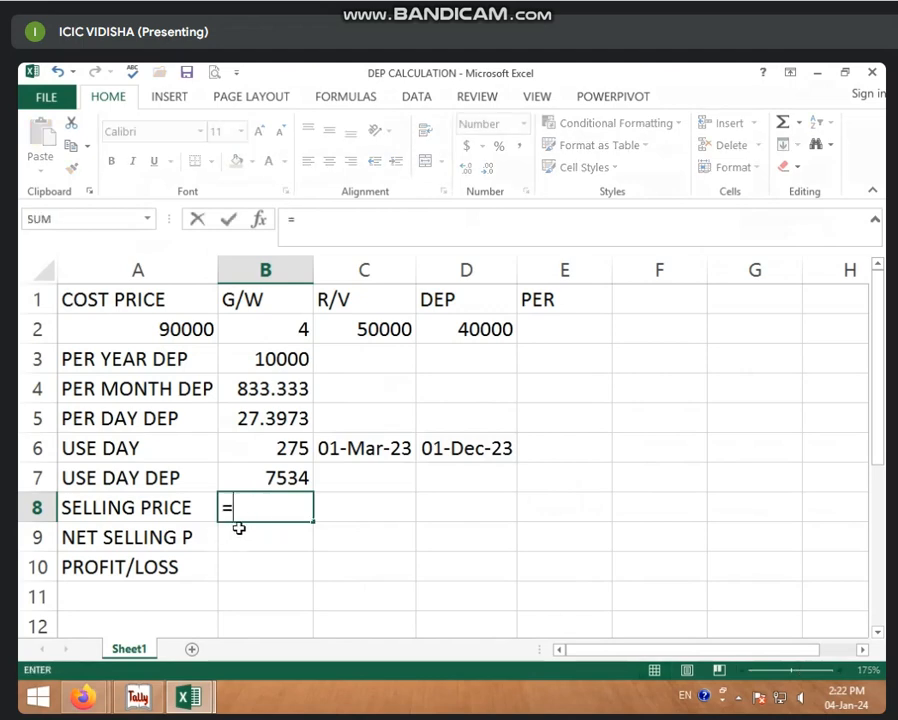
click(139, 337)
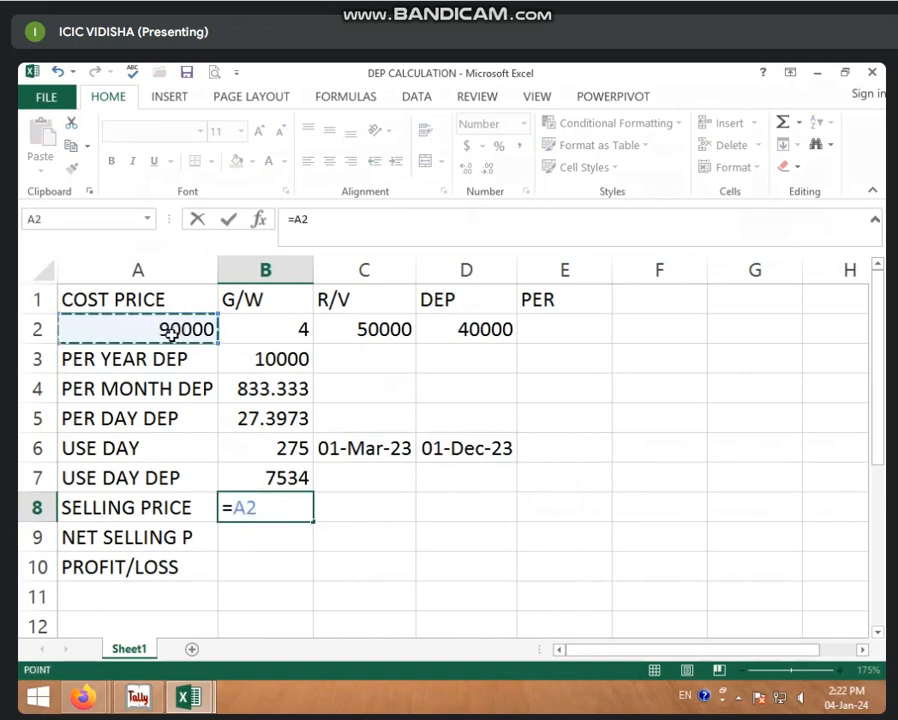
text(-)
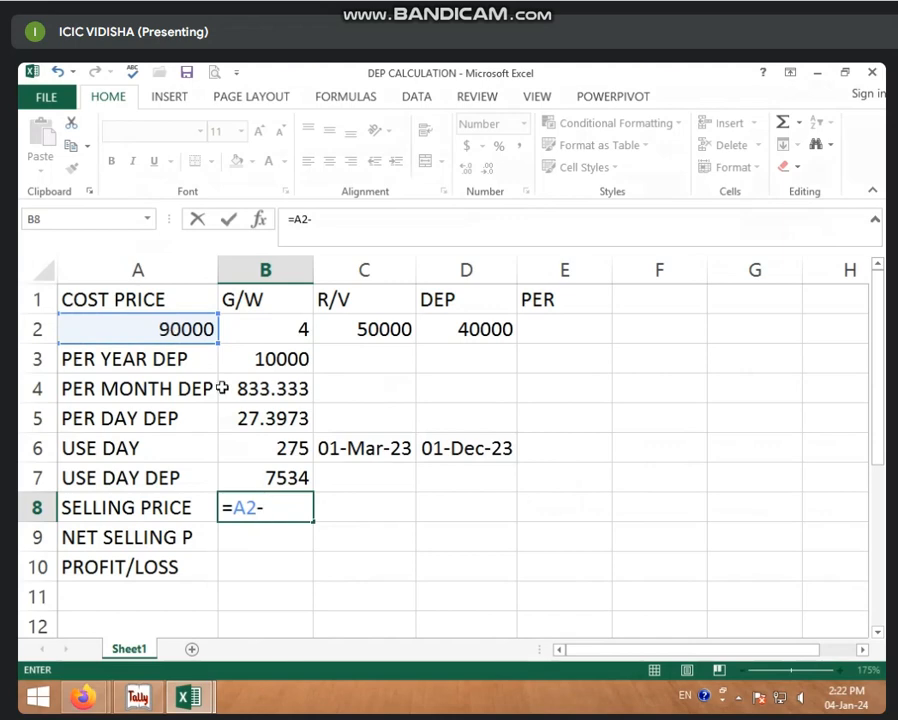
click(237, 477)
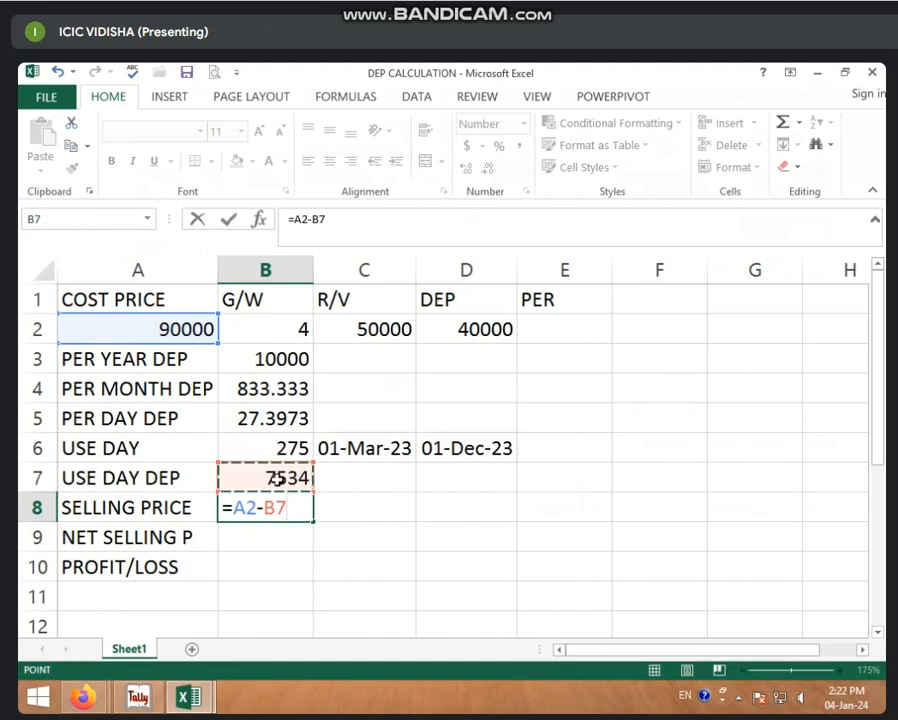
key(Return)
click(267, 505)
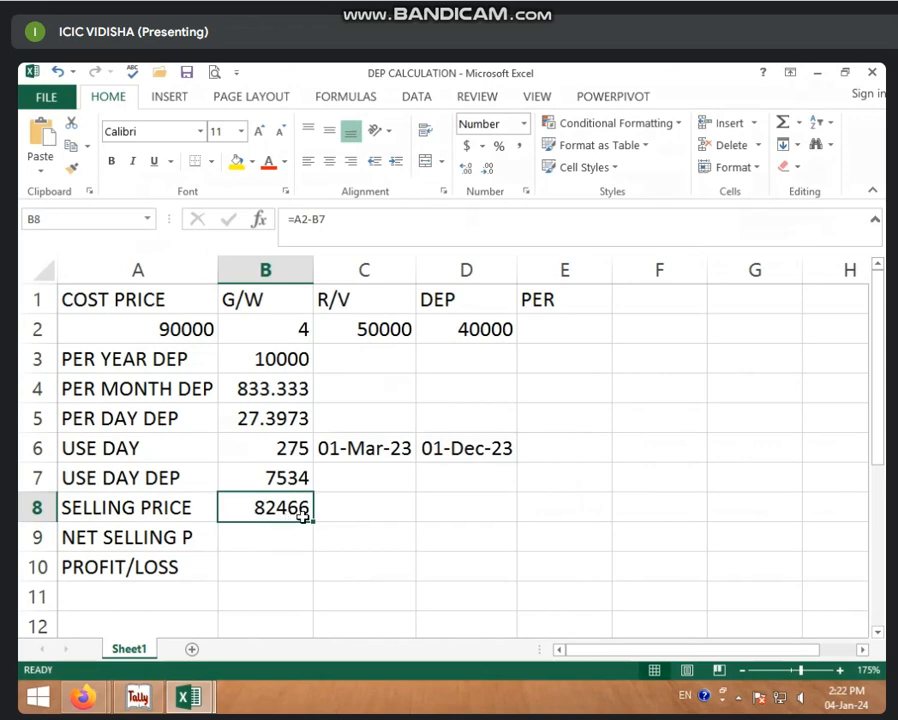
Enter 70000 as the net selling price in B9
click(256, 537)
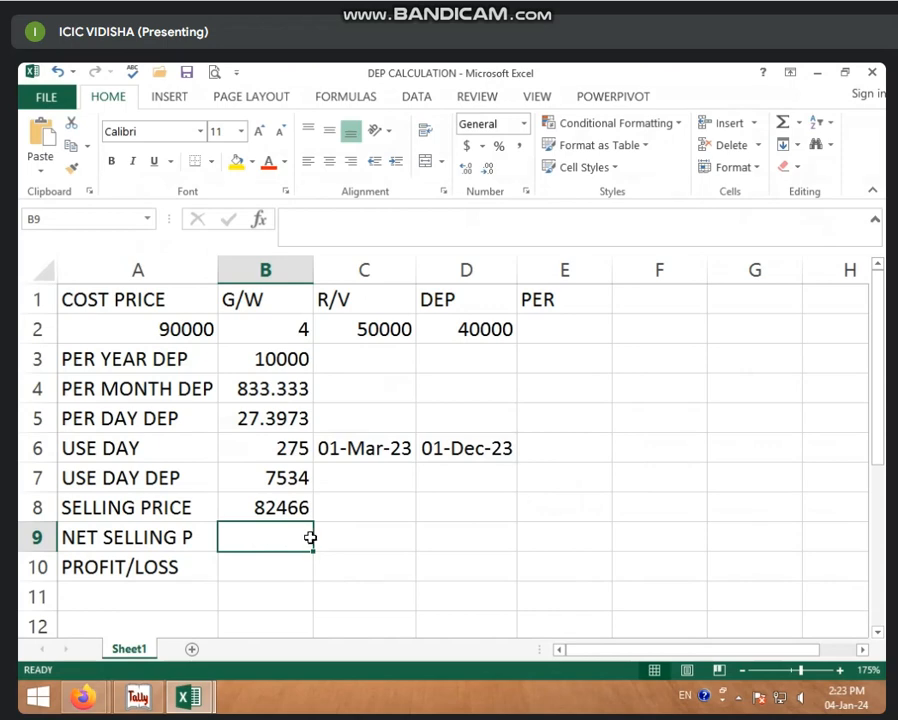
click(297, 508)
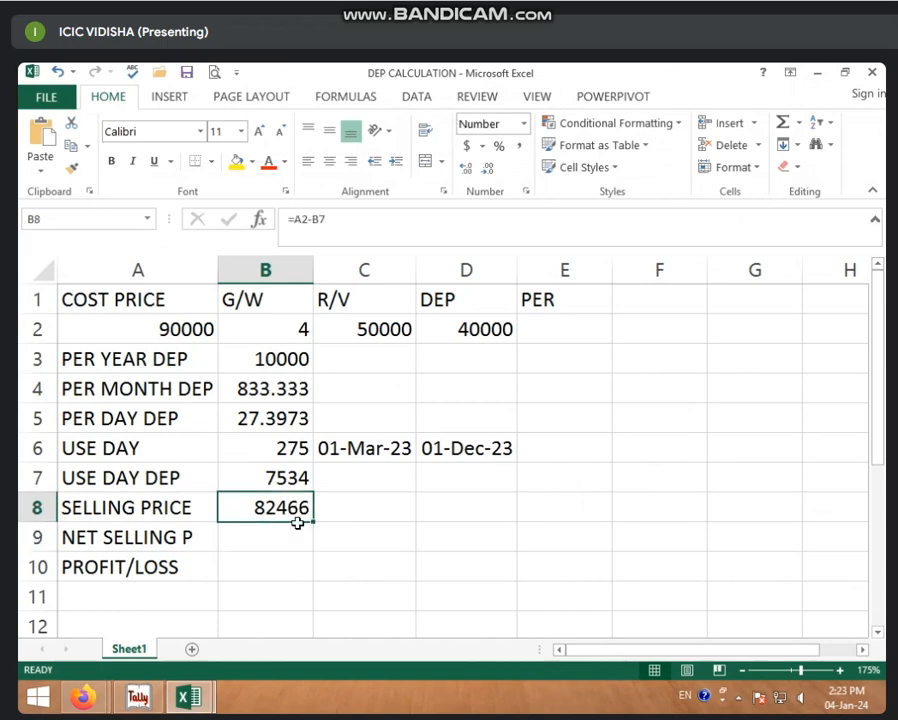
click(303, 540)
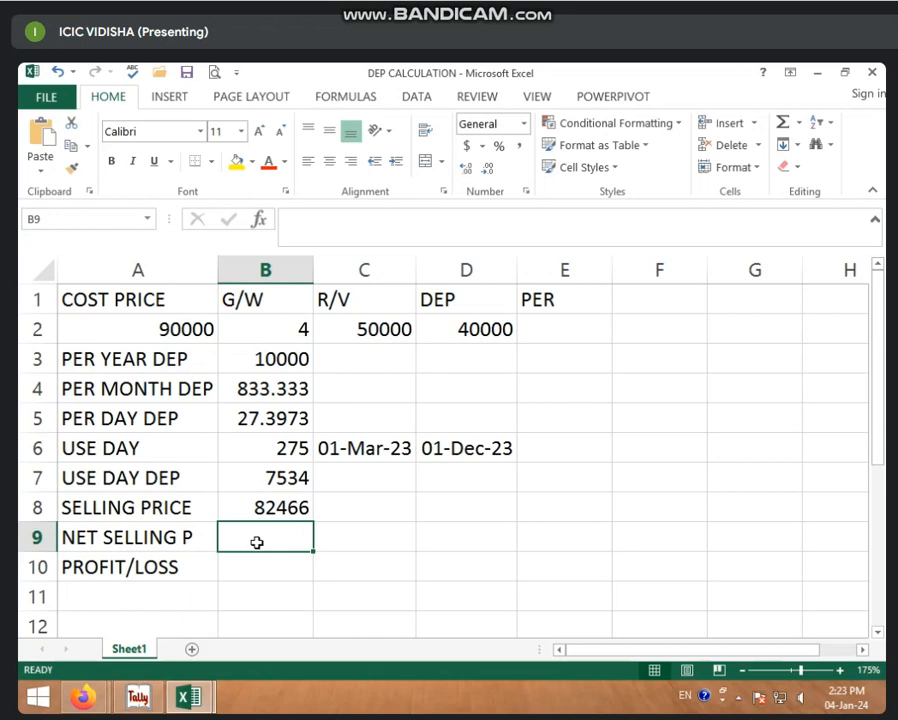
text(70000)
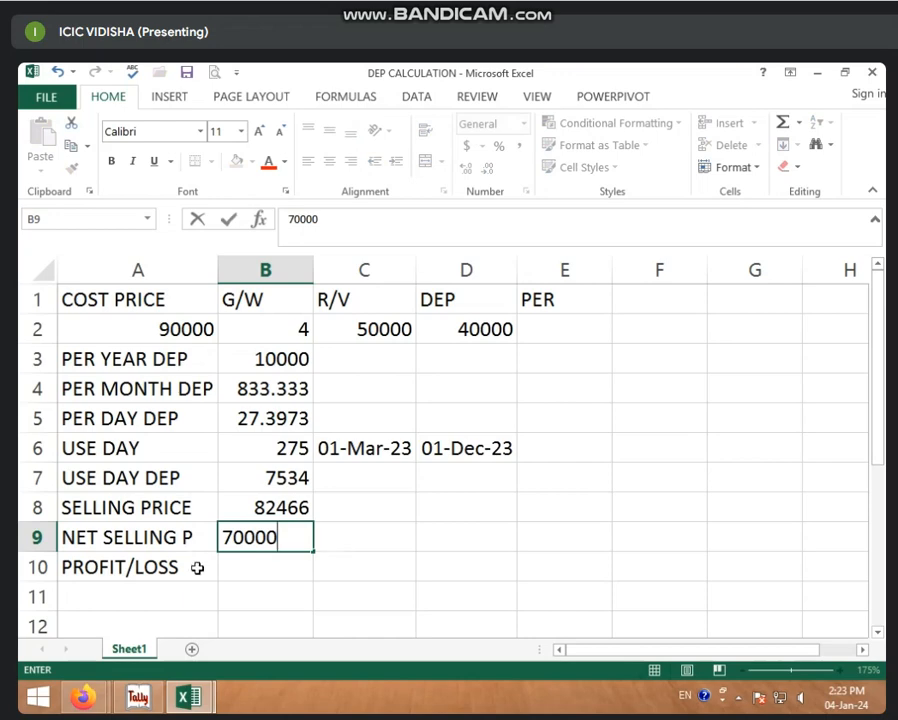
click(232, 567)
Calculate the profit or loss in B10 by subtracting the selling price from the net selling price with the formula =B9-B8
click(252, 510)
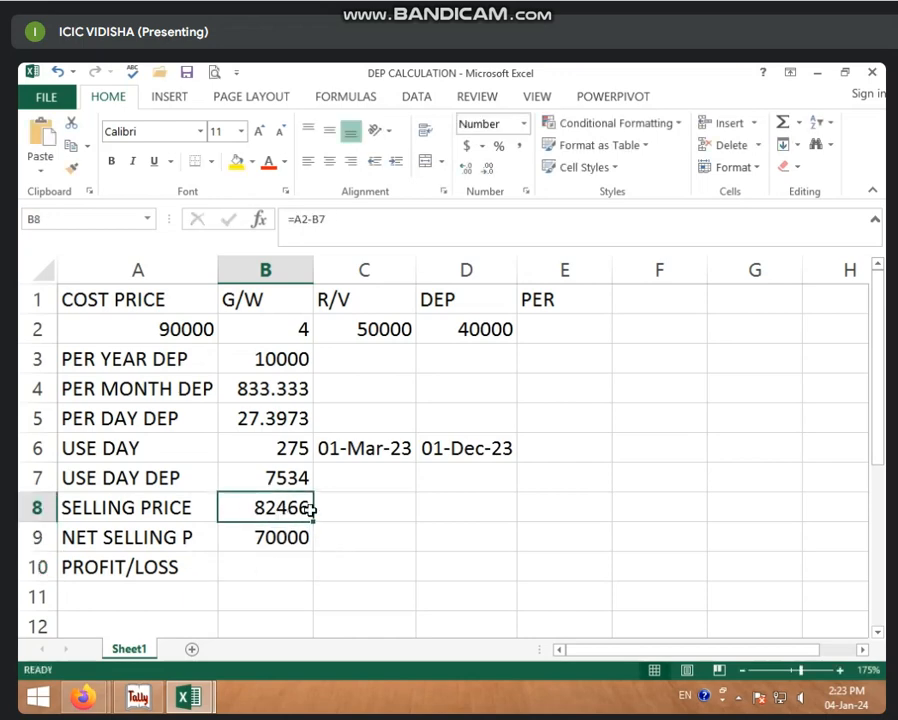
click(268, 537)
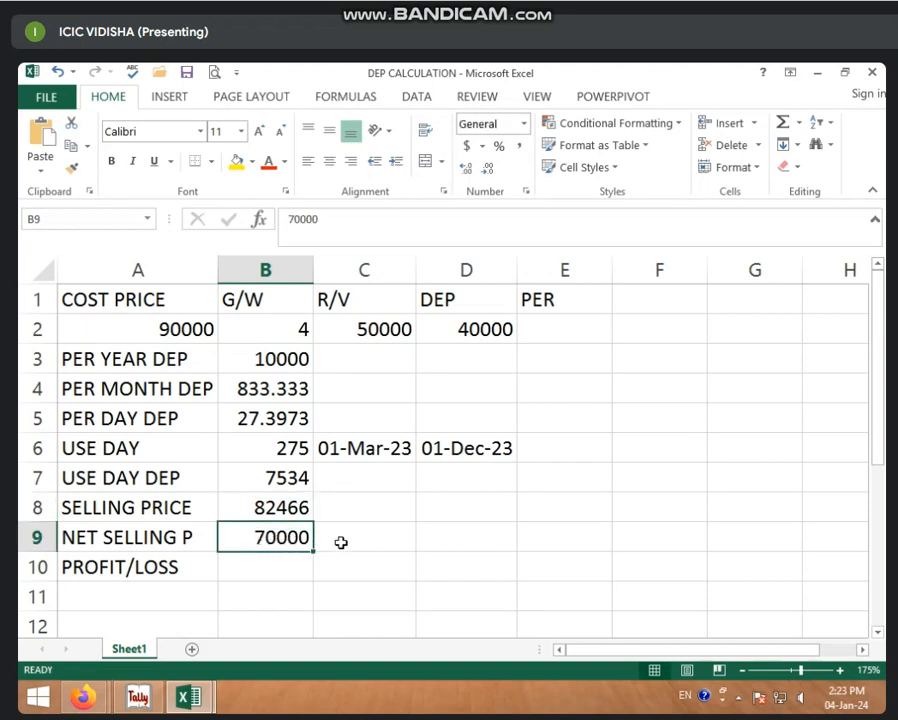
click(299, 565)
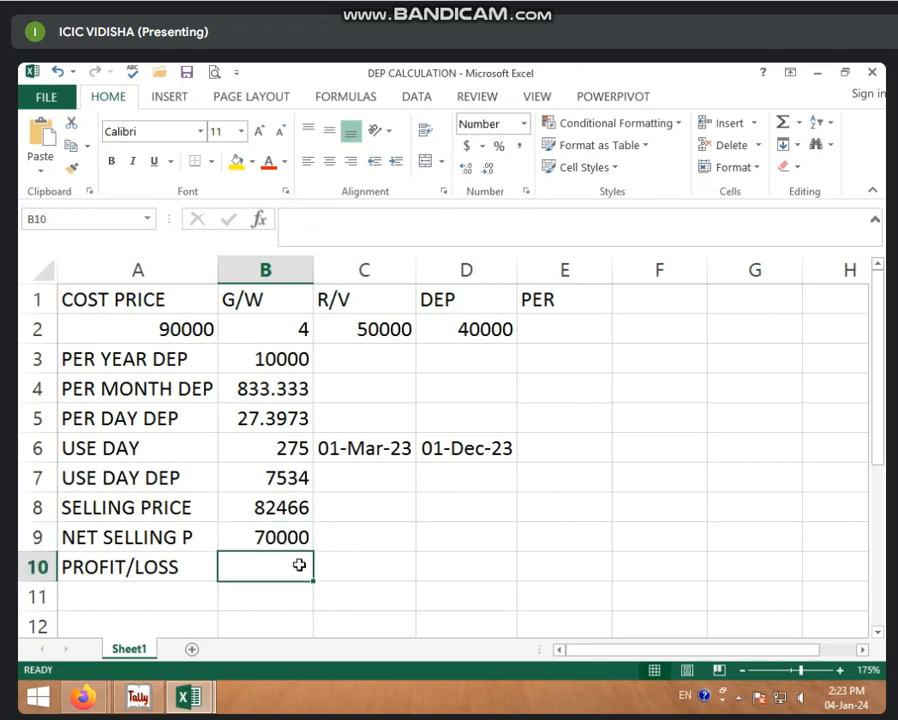
text(=)
click(268, 535)
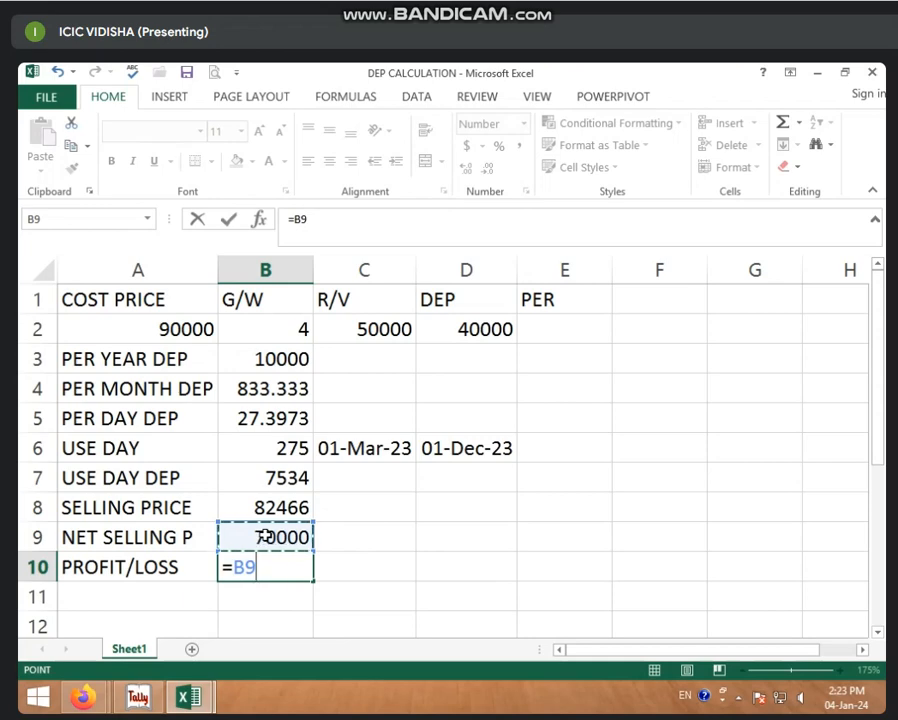
text(-)
click(262, 508)
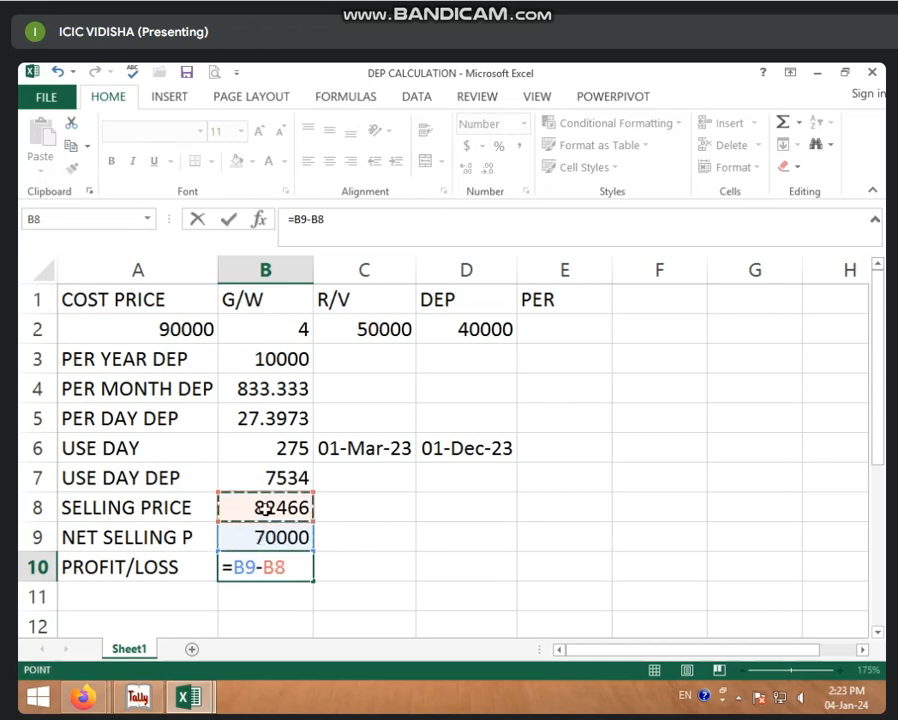
key(Return)
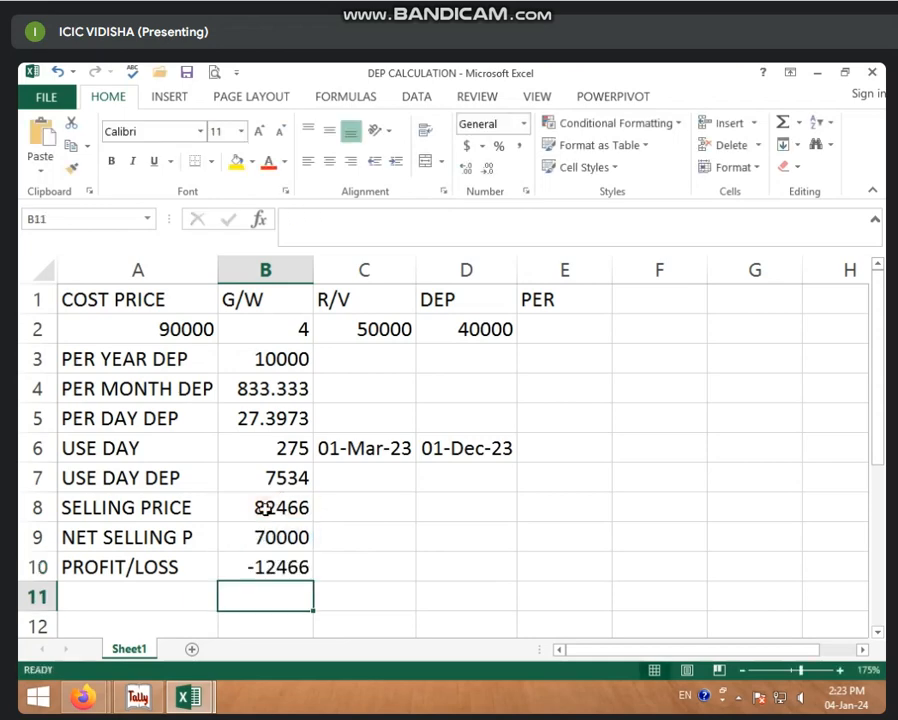
click(224, 575)
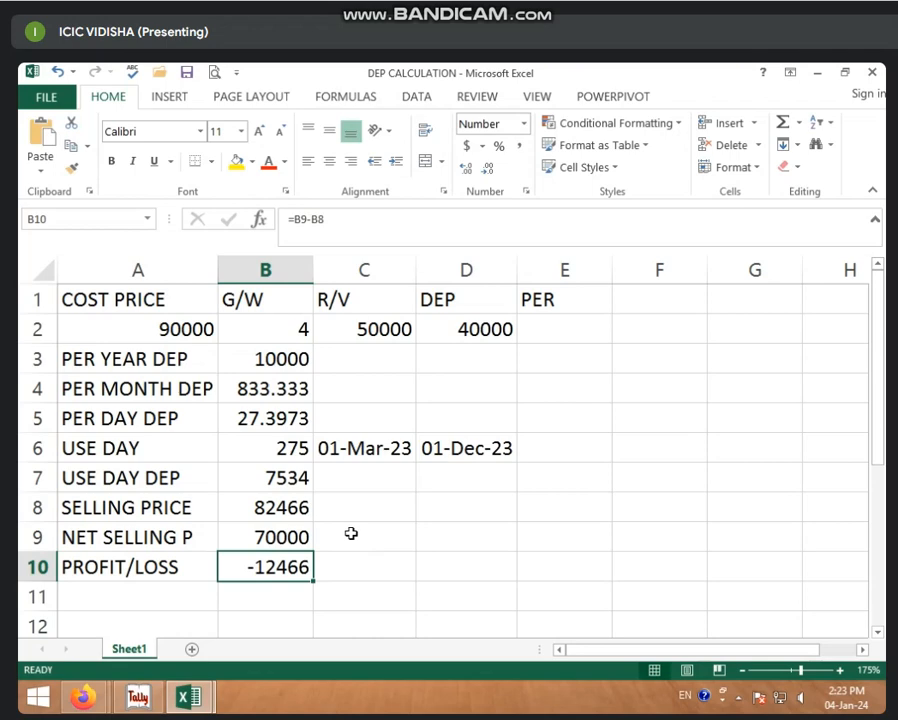
Re-enter the use day formula in B6 as the end date minus the start date, =D6-C6
click(288, 449)
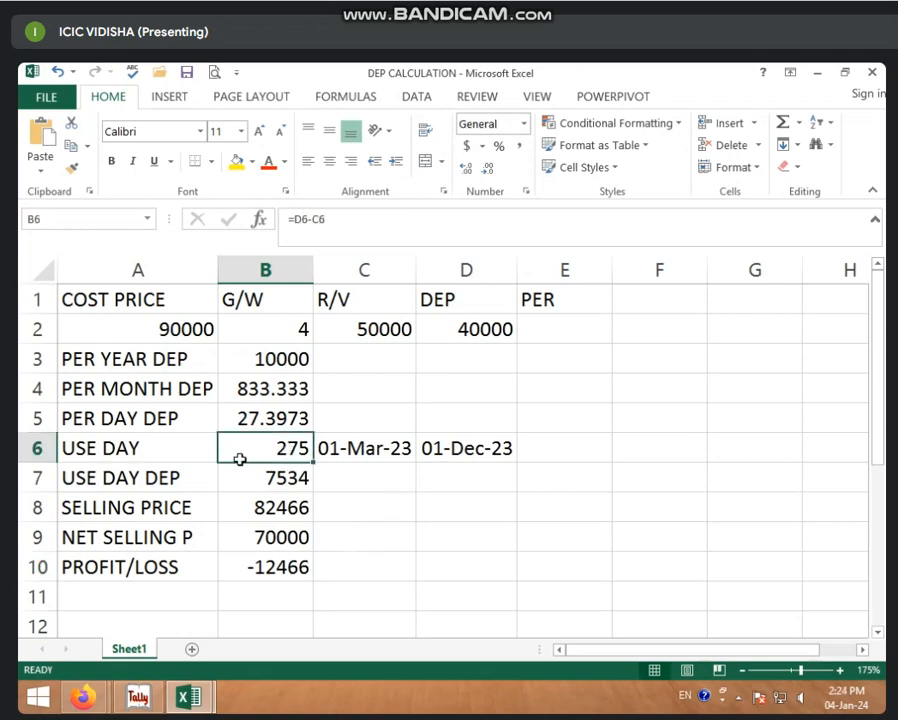
key(BackSpace)
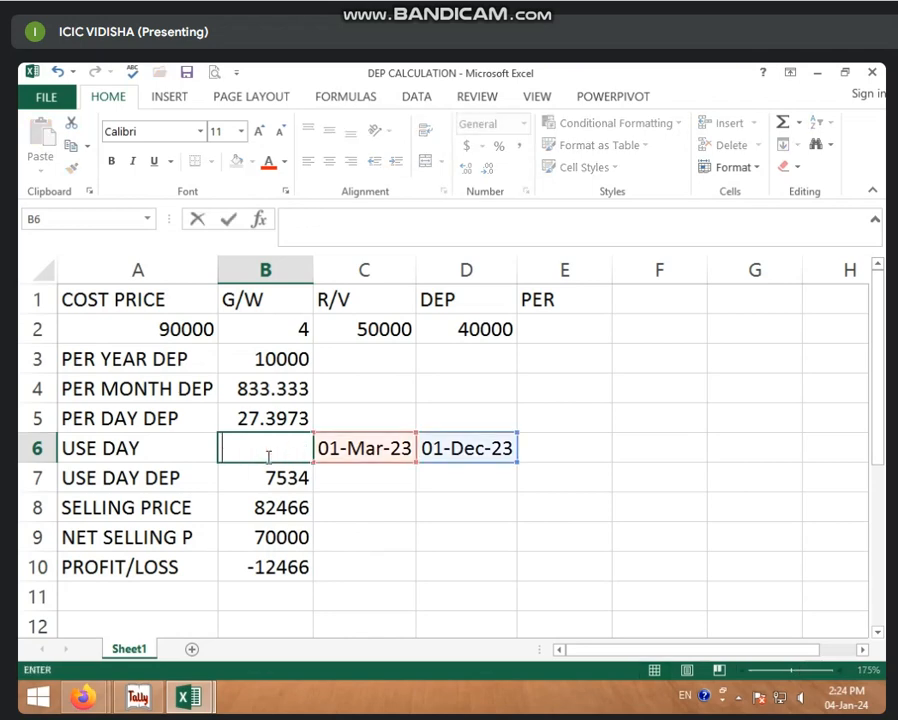
text(=)
click(456, 446)
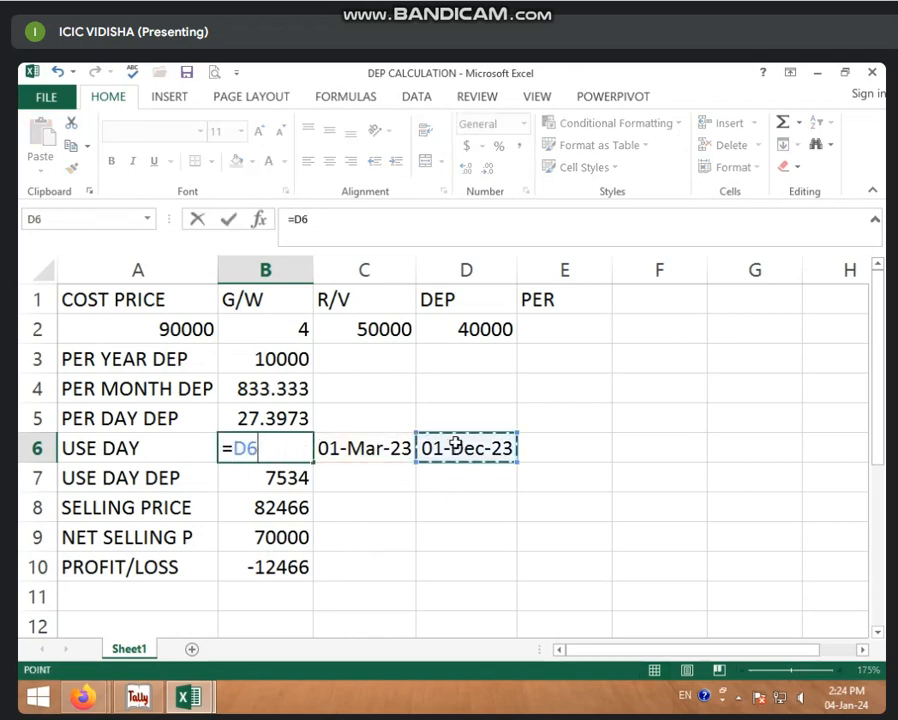
text(-)
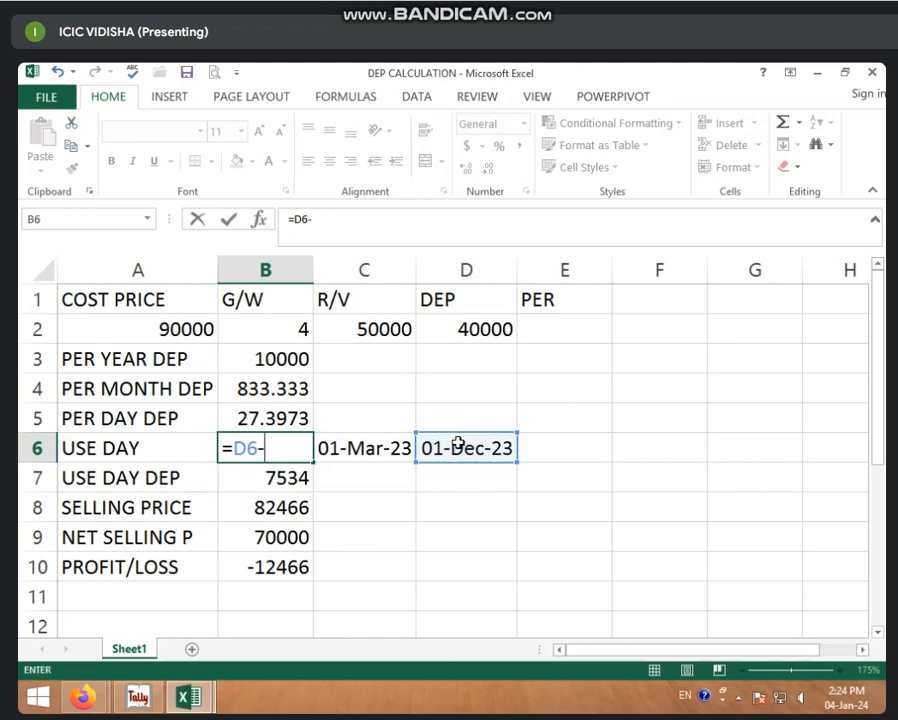
click(382, 440)
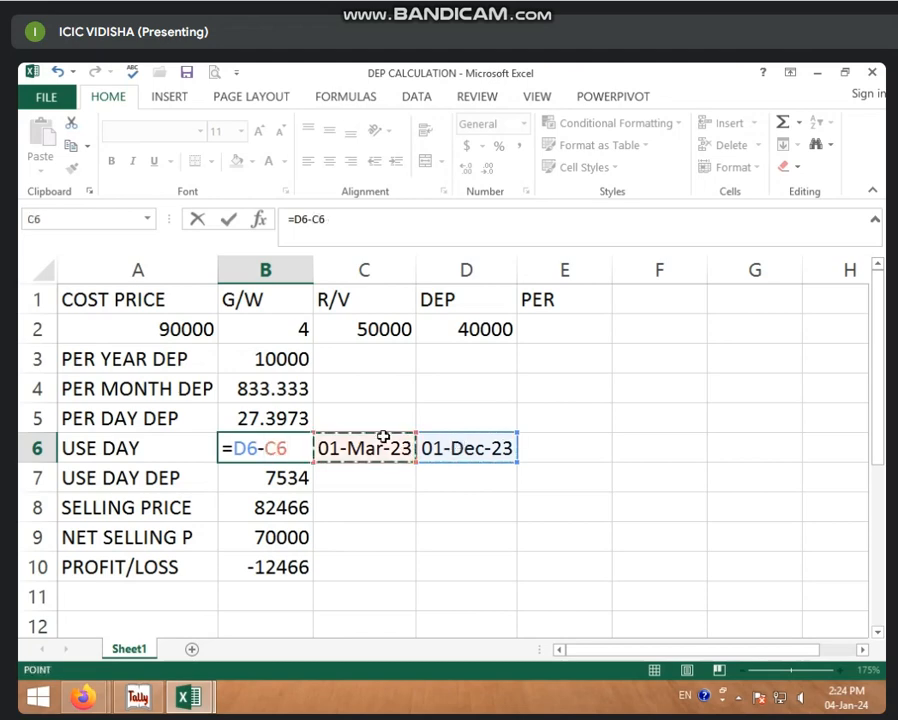
key(Return)
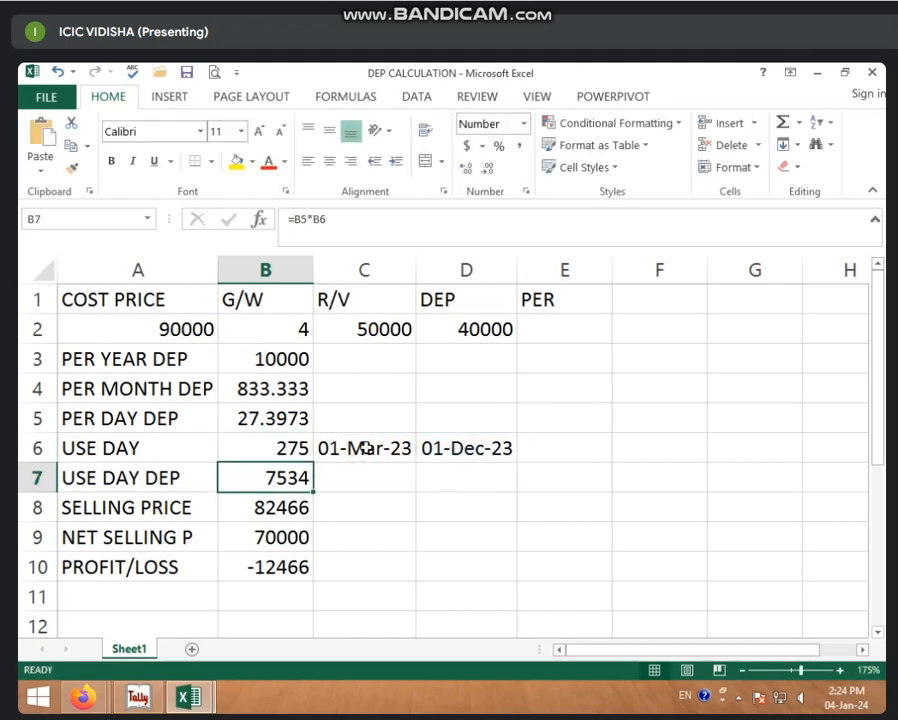
Try the use day formula in B6 with the dates reversed, =C6-D6
click(252, 456)
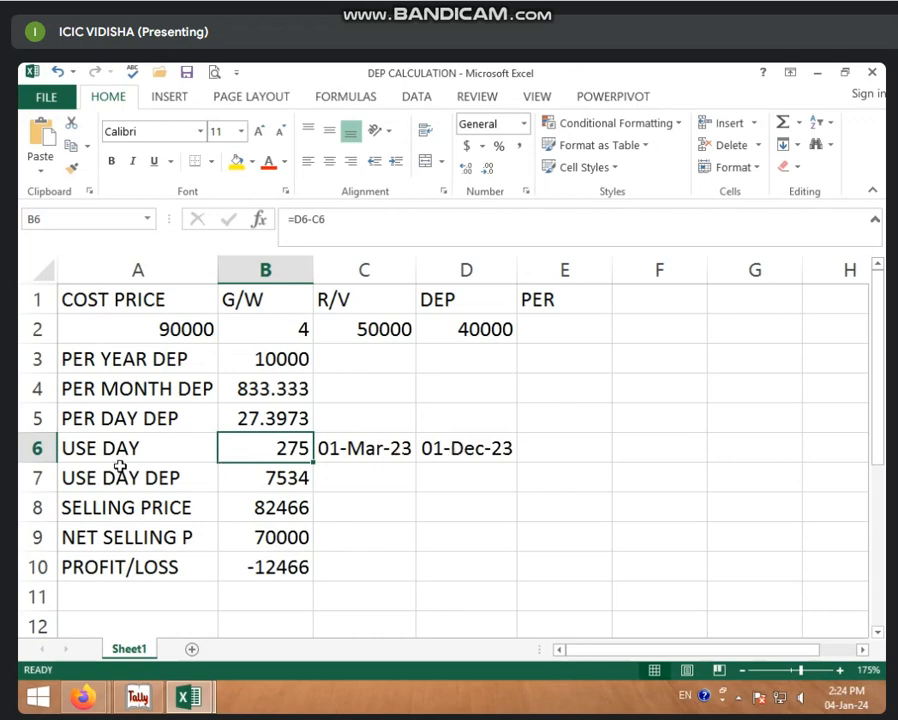
key(BackSpace)
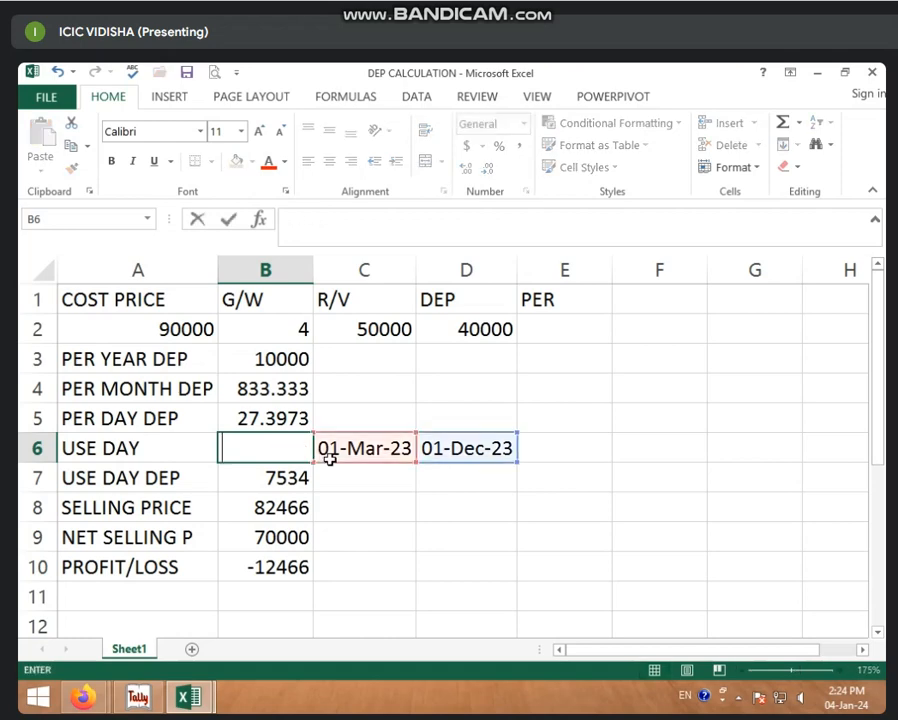
text(=)
click(361, 440)
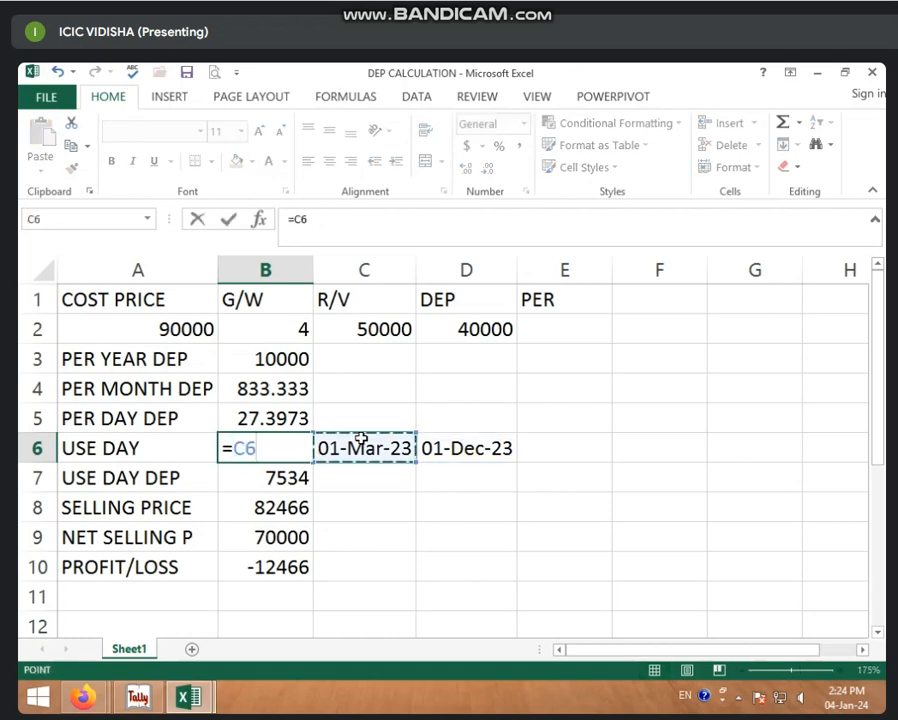
text(-)
click(424, 448)
key(Return)
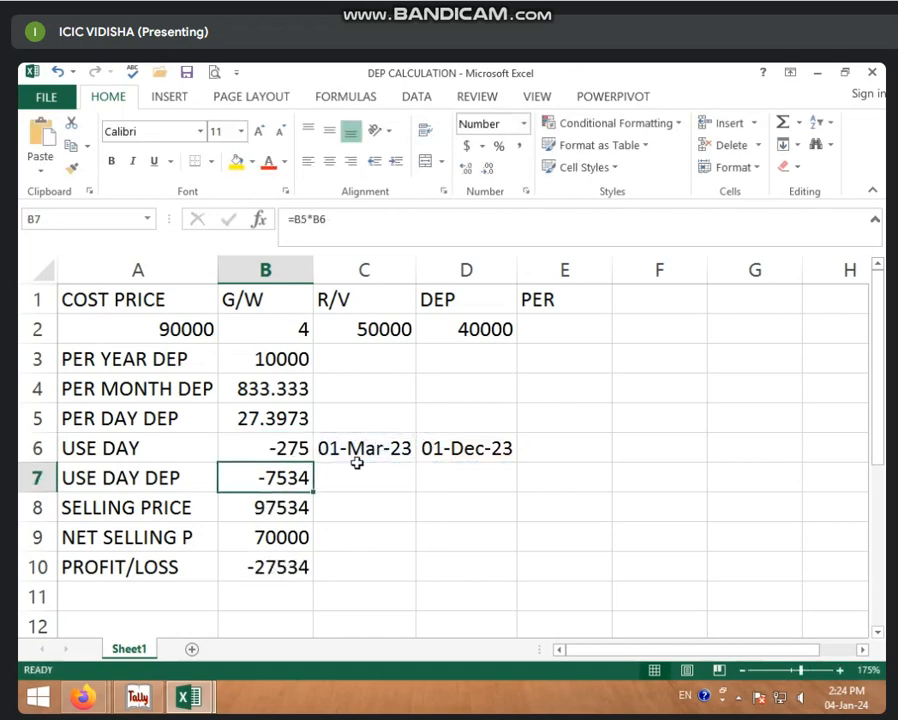
Restore the use day calculation in B6 to the later date minus the earlier date with =D6-C6
click(288, 450)
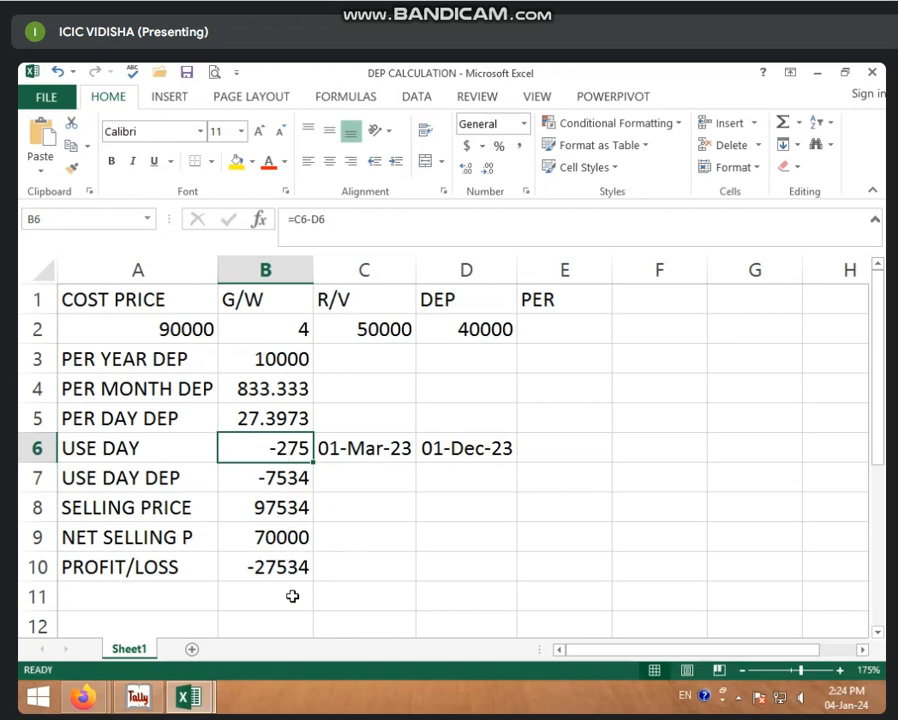
key(BackSpace)
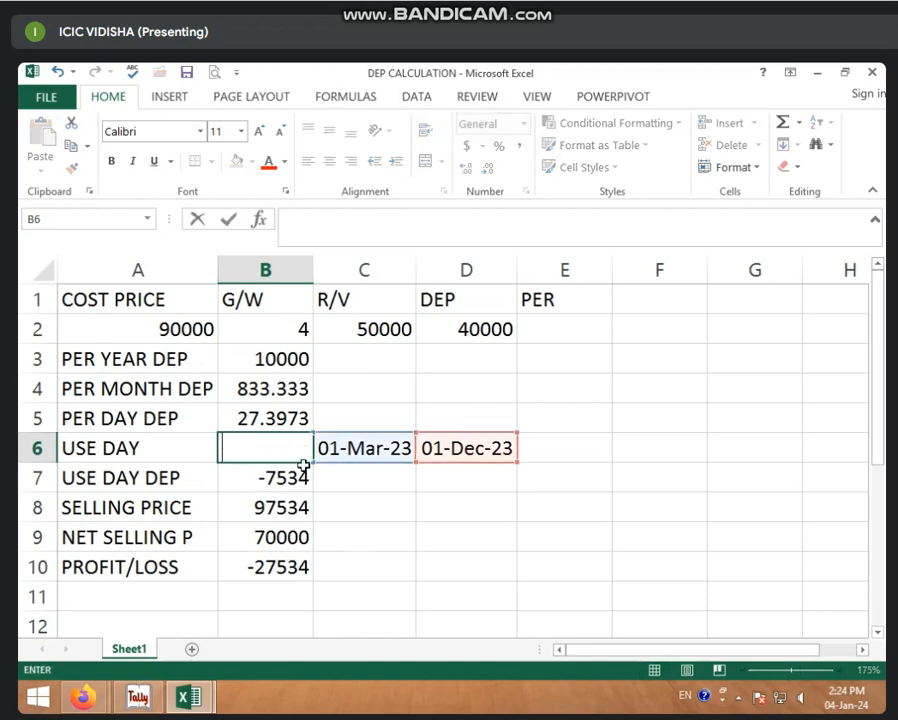
text(=)
click(471, 446)
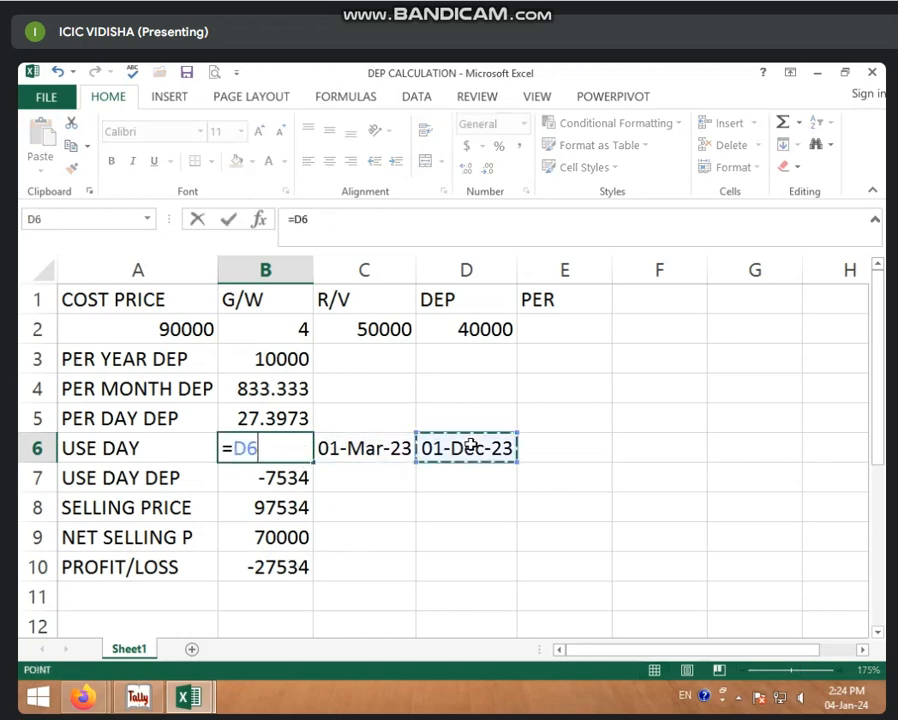
text(-)
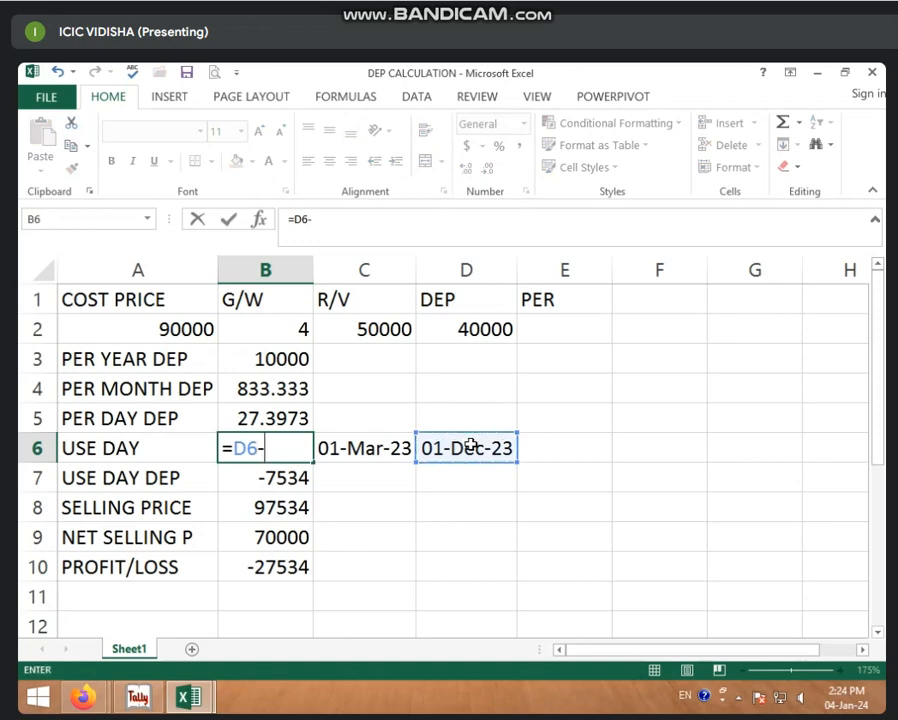
click(381, 451)
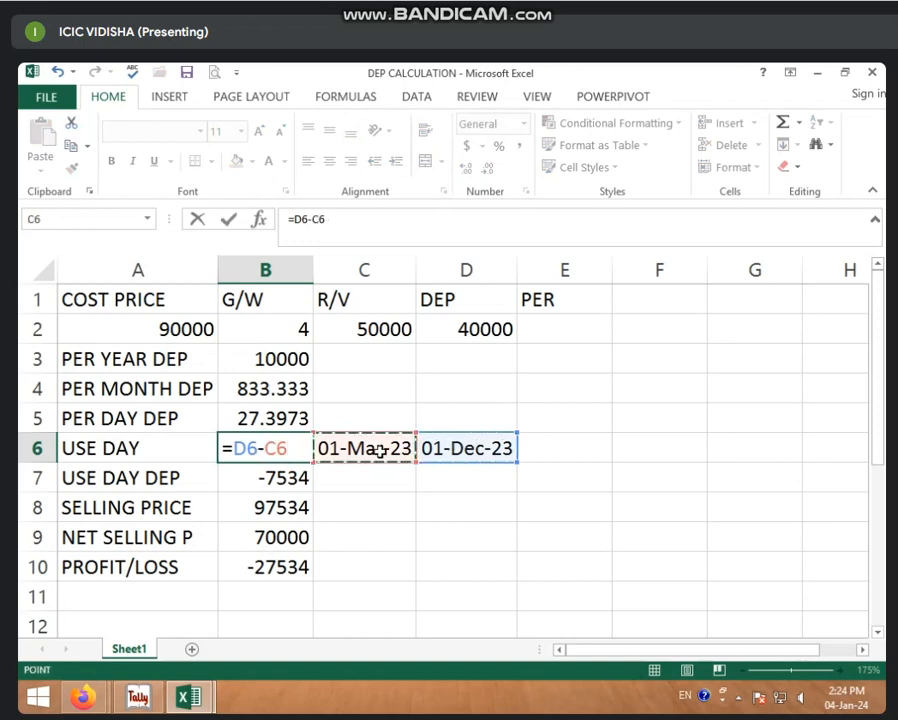
key(Return)
click(275, 455)
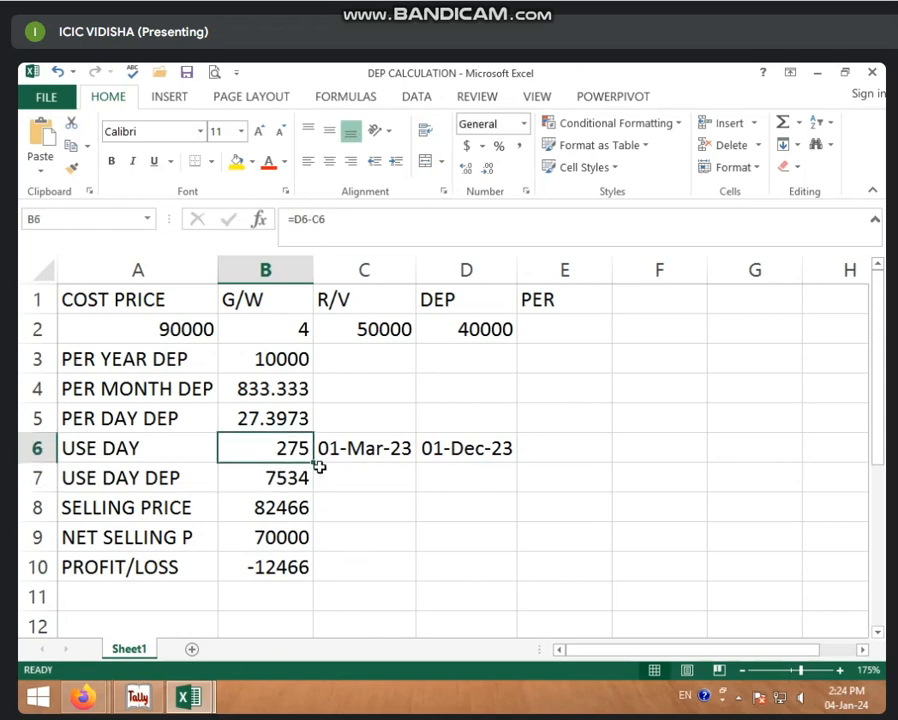
click(262, 479)
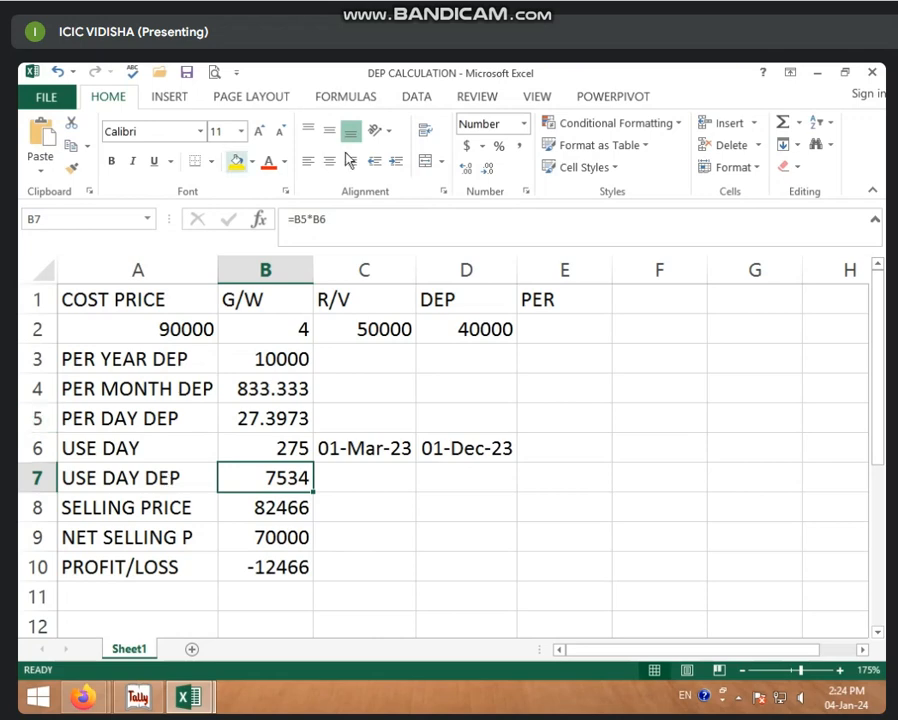
Switch to Tally and open a new payment voucher for MAHAKAL TRADERS 2
click(138, 698)
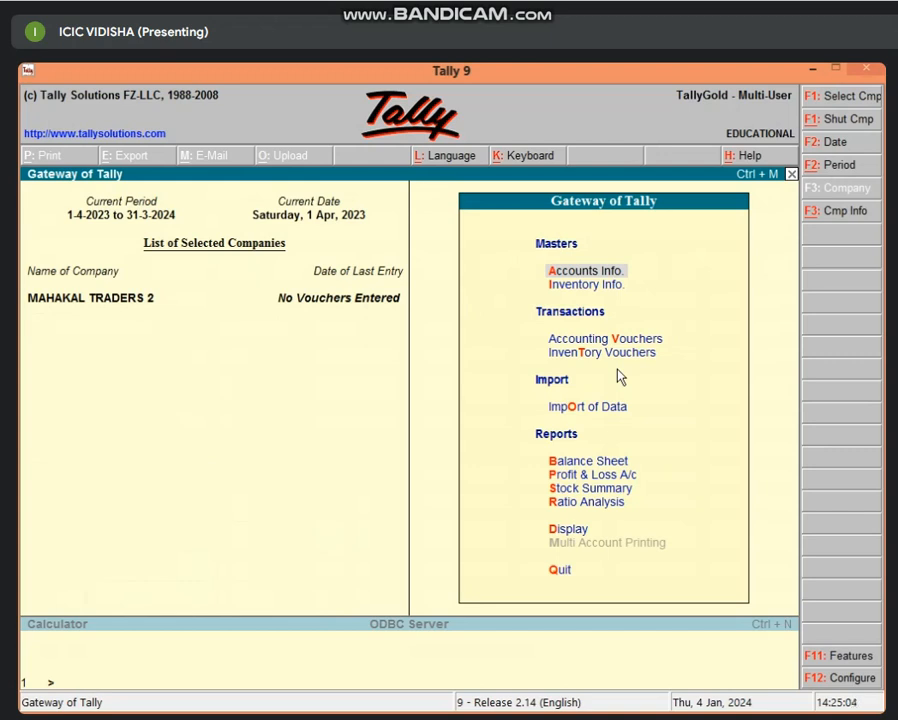
key(v)
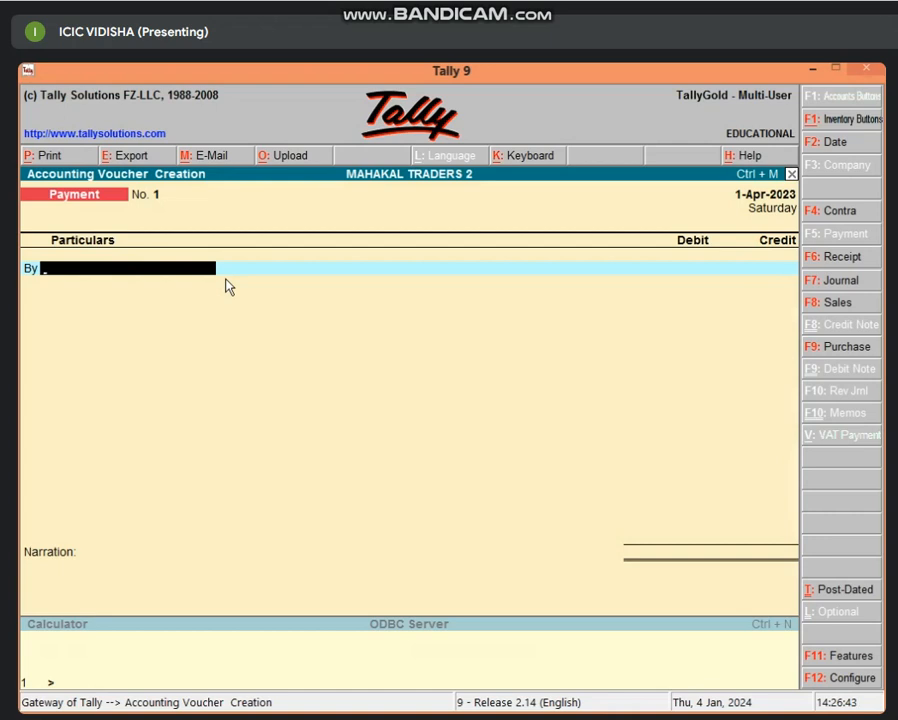
Create the ledger FURNITURE A/C under Fixed Assets from within the payment voucher and use it as the debit account
key(alt+c)
text(F)
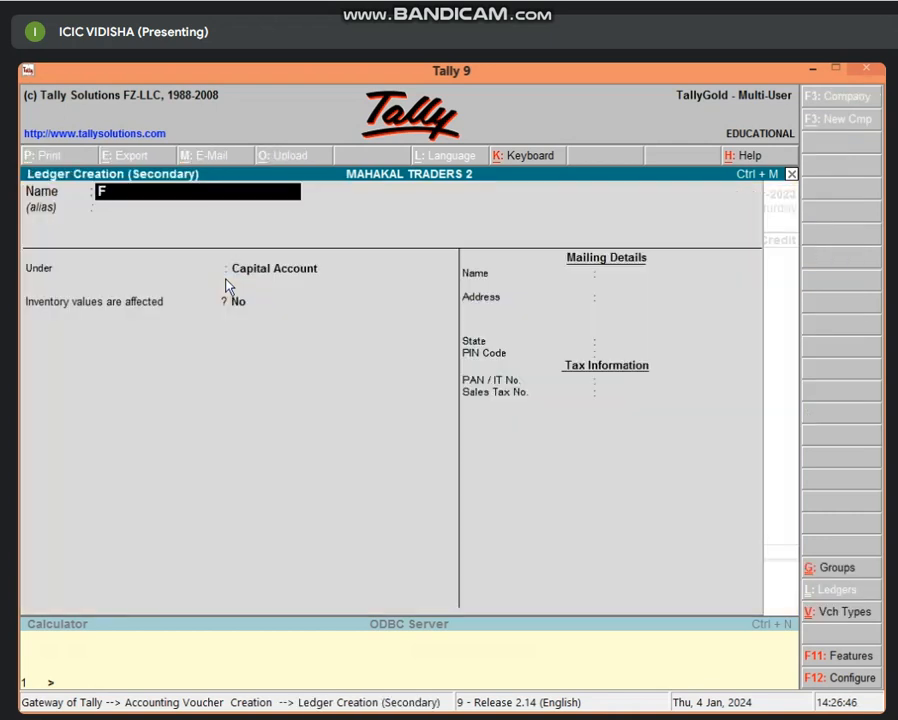
text(URNIOT)
key(BackSpace)
key(BackSpace)
text(TURE)
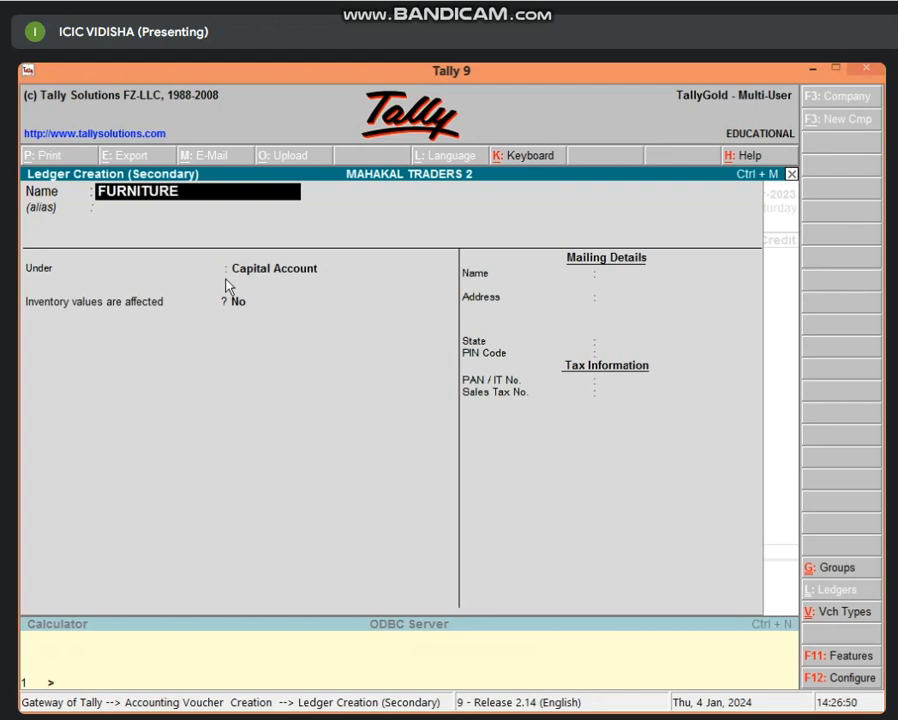
text( A/C)
key(Return)
key(Return)
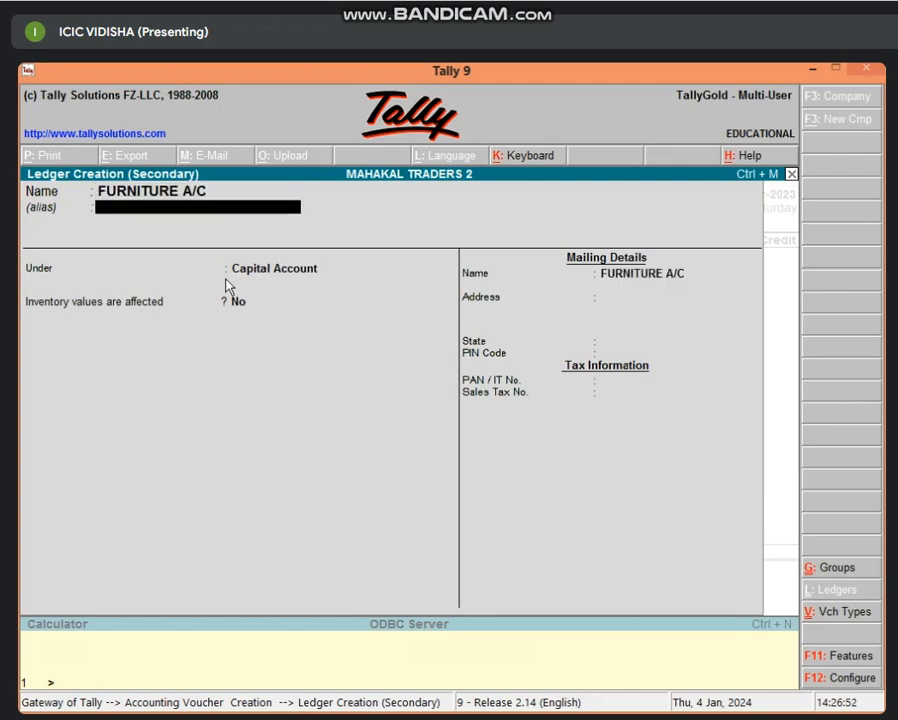
text(FI)
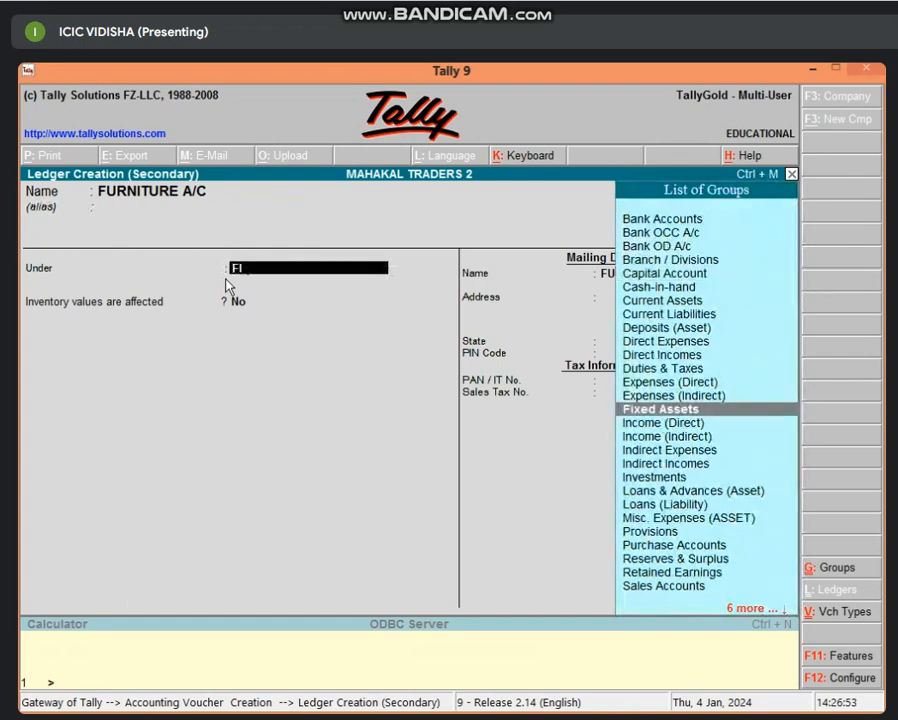
key(Return)
key(Return)
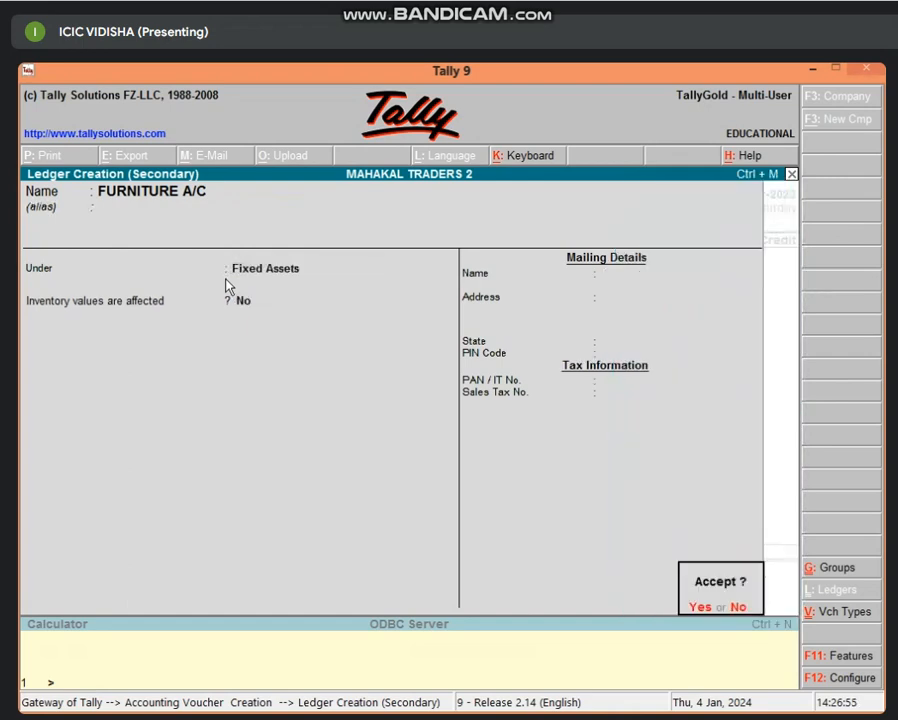
key(Return)
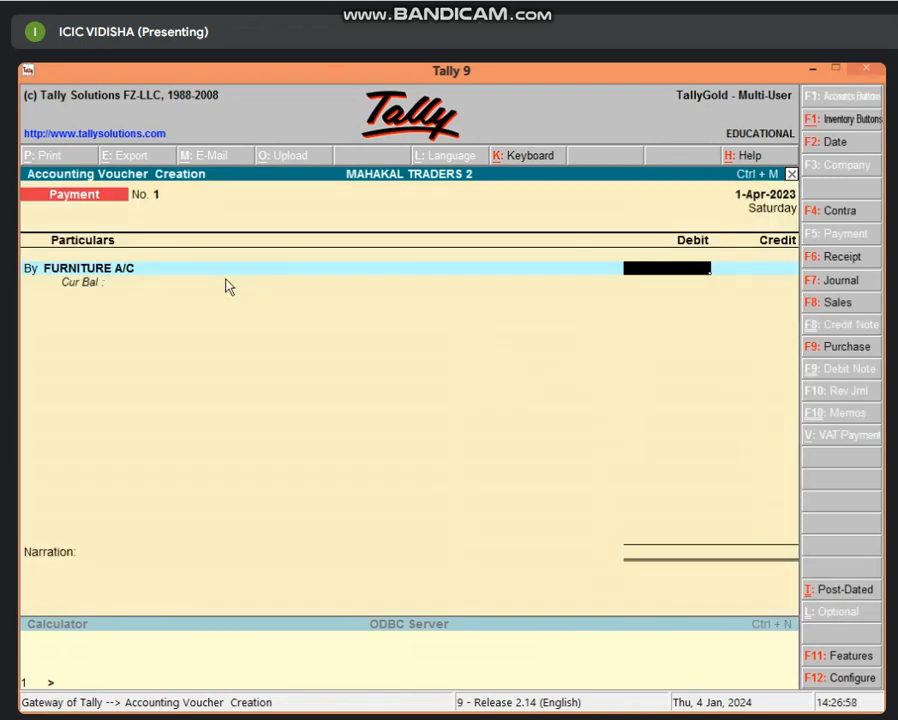